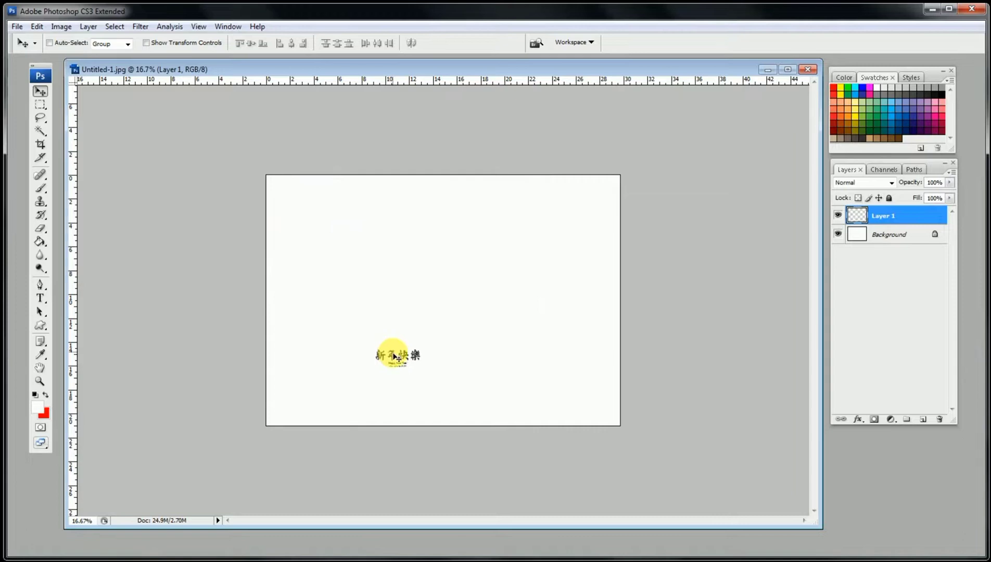
- Scale the calligraphy up to about 674% across the canvas and remove the small English and pinyin lines beneath it
key(ctrl+t)
drag(426, 350, 603, 271)
drag(374, 270, 297, 199)
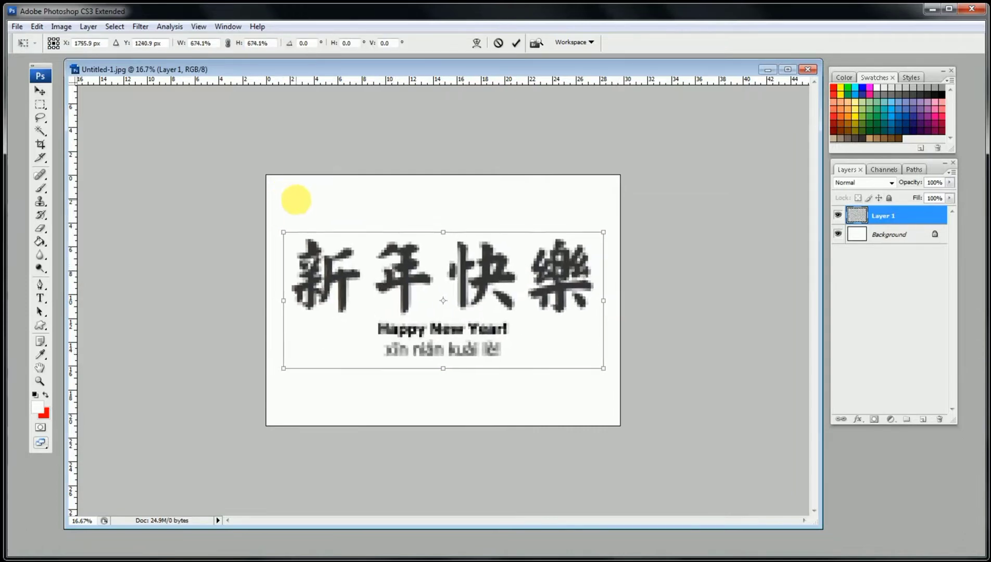
key(Return)
click(41, 105)
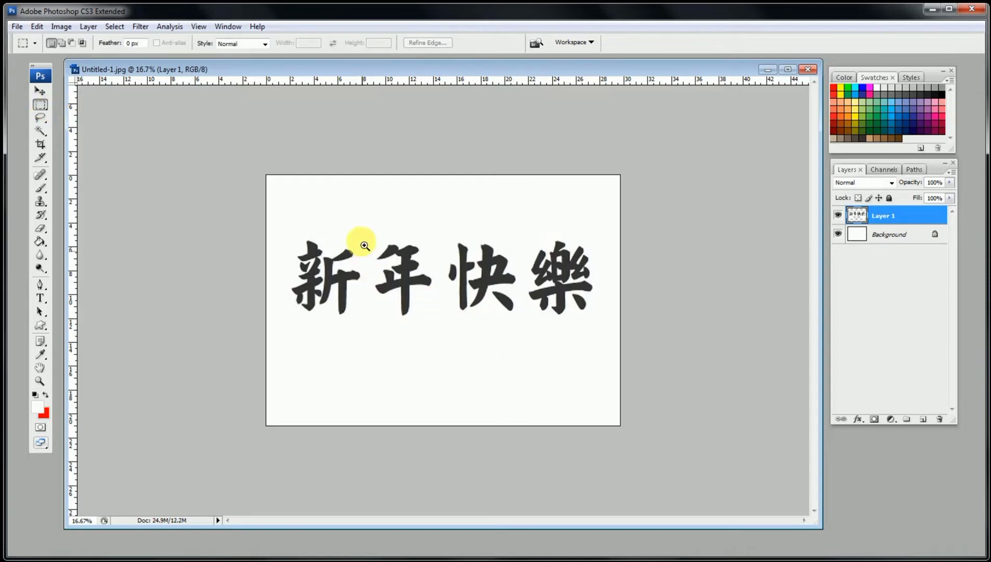
- Select the white area around the characters with the Magic Wand and invert the selection to isolate the four characters
drag(365, 246, 460, 349)
click(41, 132)
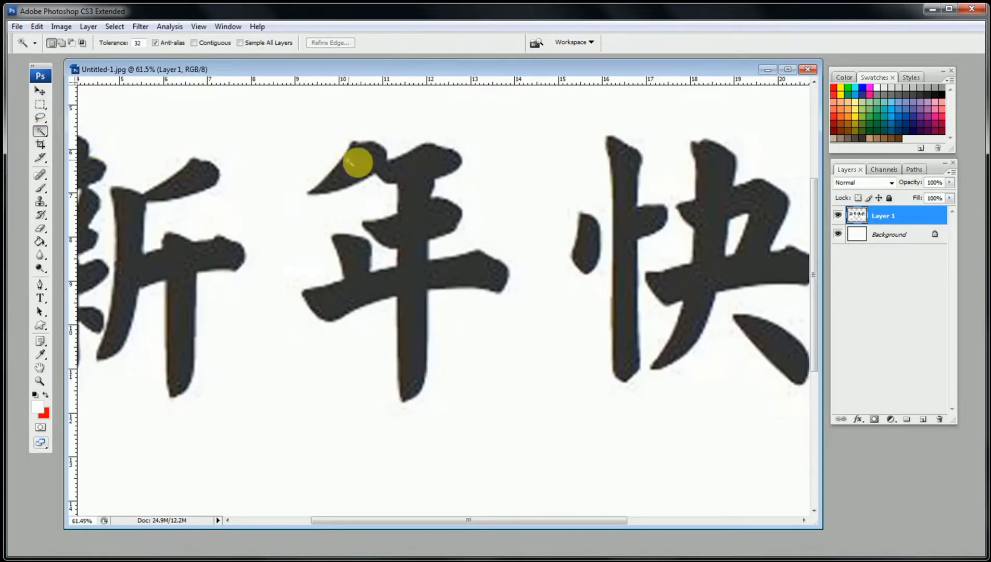
click(306, 144)
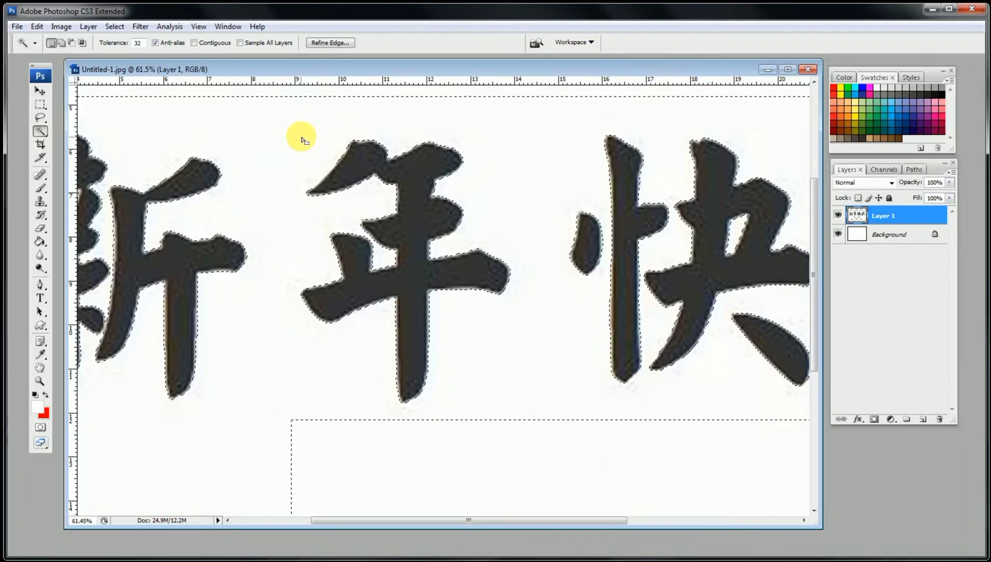
alt+click(418, 263)
alt+click(417, 261)
alt+click(412, 231)
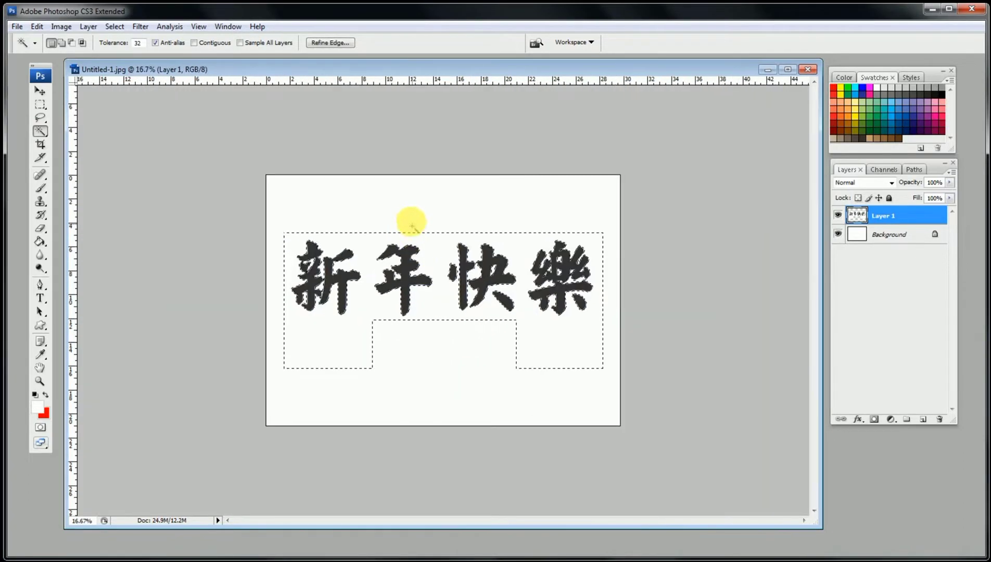
click(418, 275)
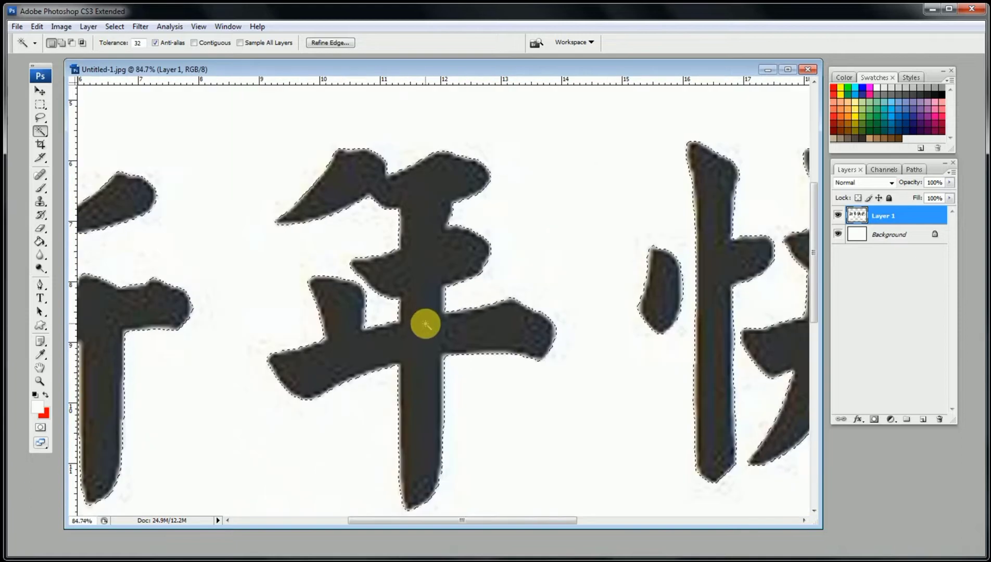
click(115, 27)
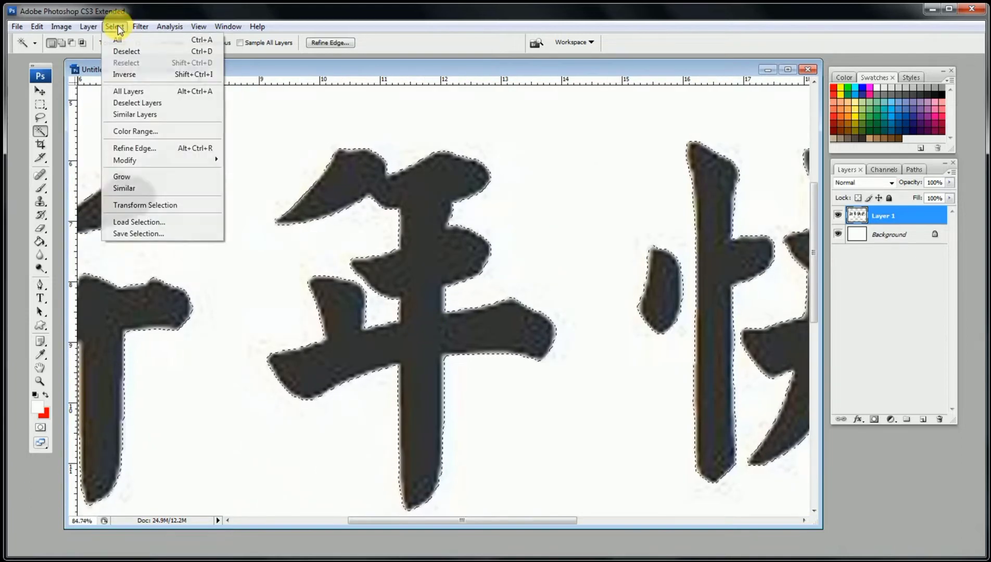
click(124, 74)
alt+click(442, 254)
alt+click(444, 255)
alt+click(442, 254)
alt+click(443, 254)
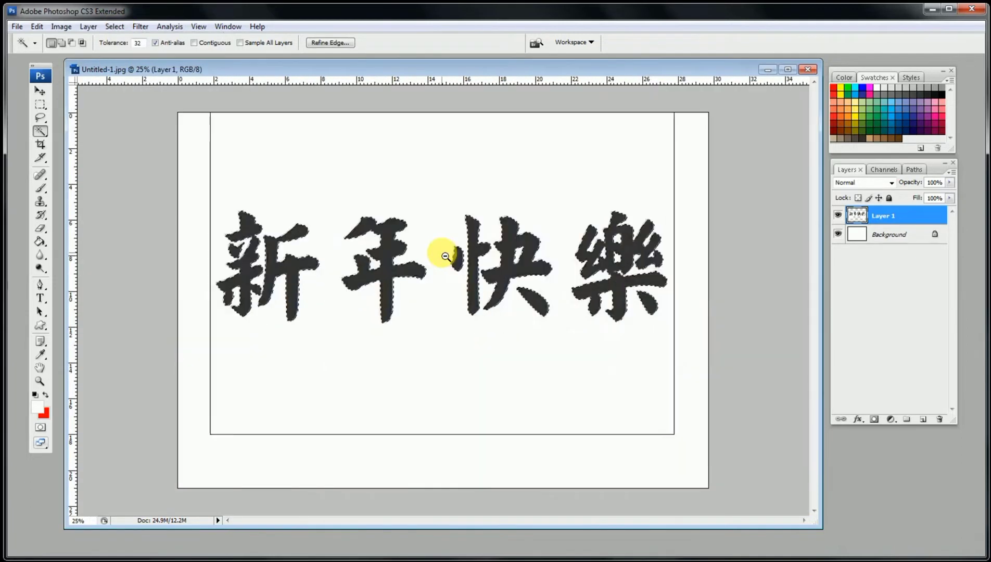
alt+click(443, 253)
drag(388, 233, 442, 326)
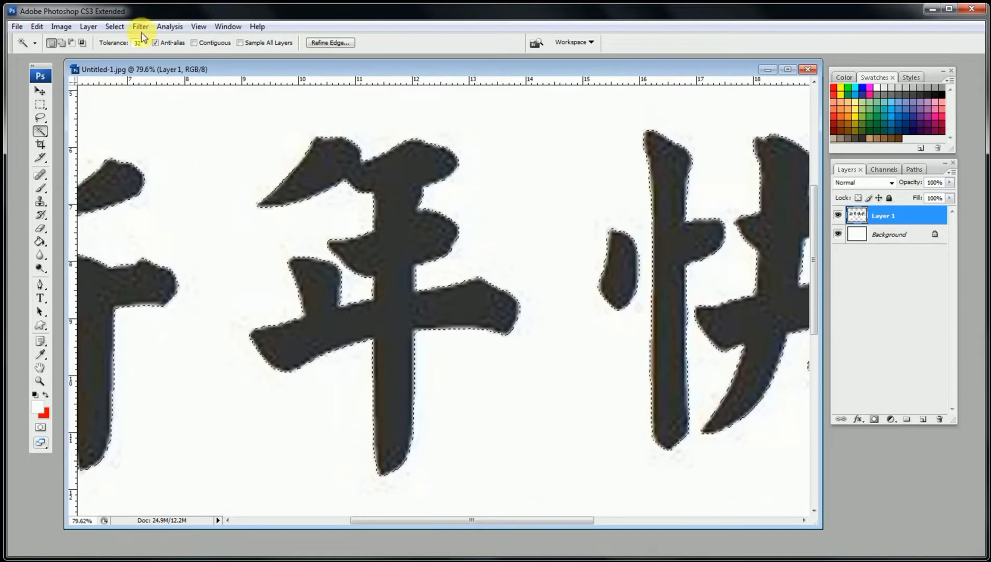
click(115, 26)
click(281, 206)
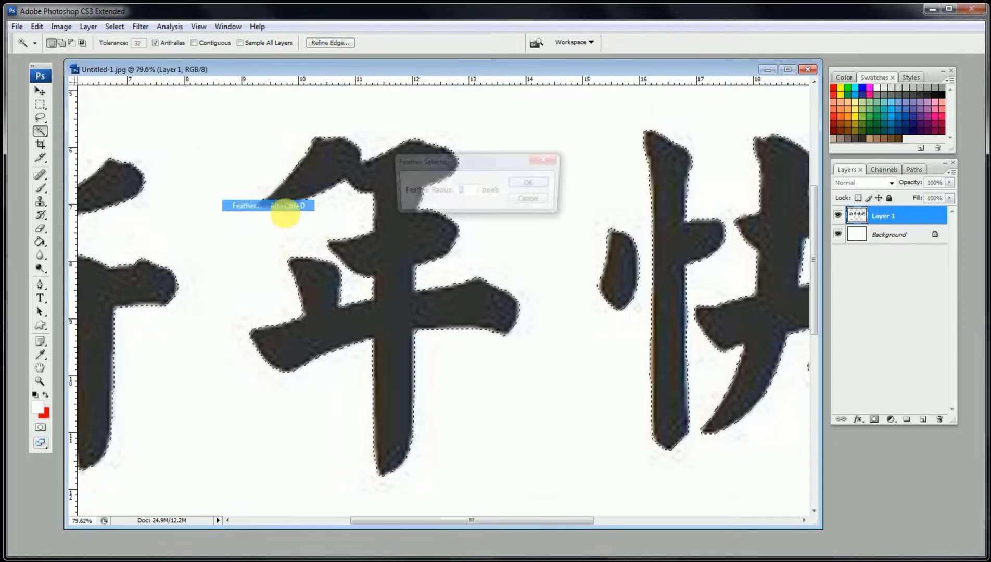
click(525, 204)
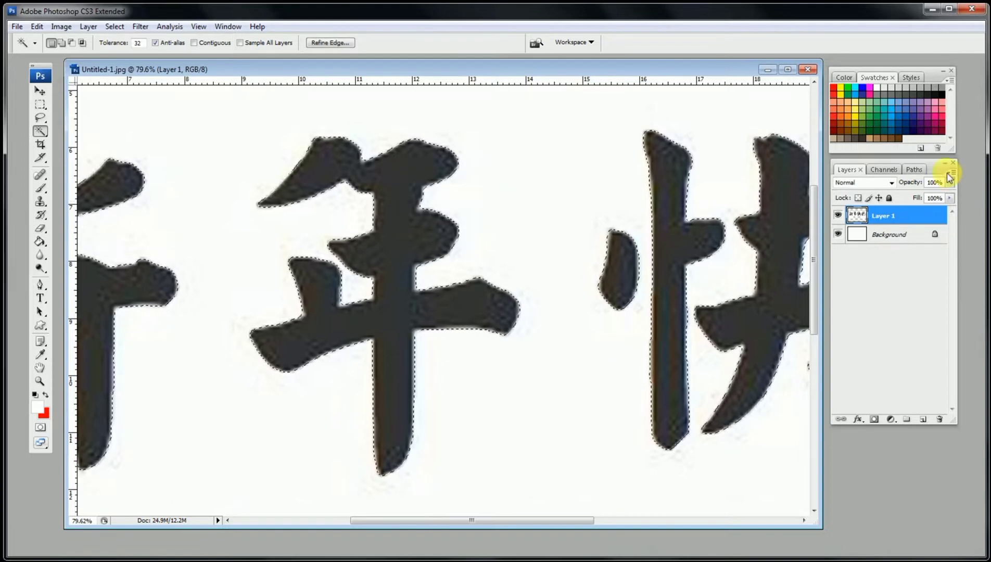
- Make a work path from the character selection and load that path back as a selection
click(914, 171)
click(946, 174)
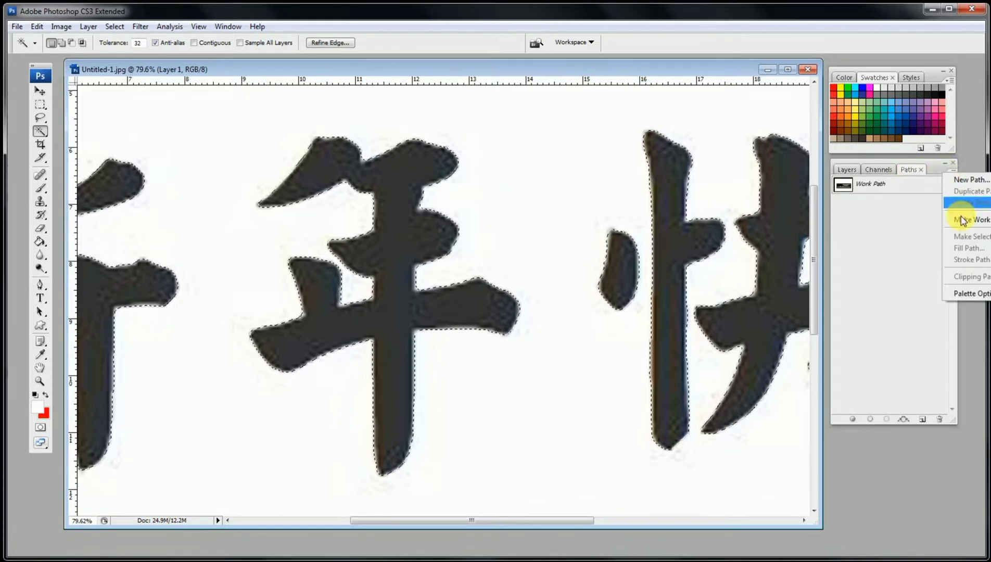
click(973, 221)
click(536, 185)
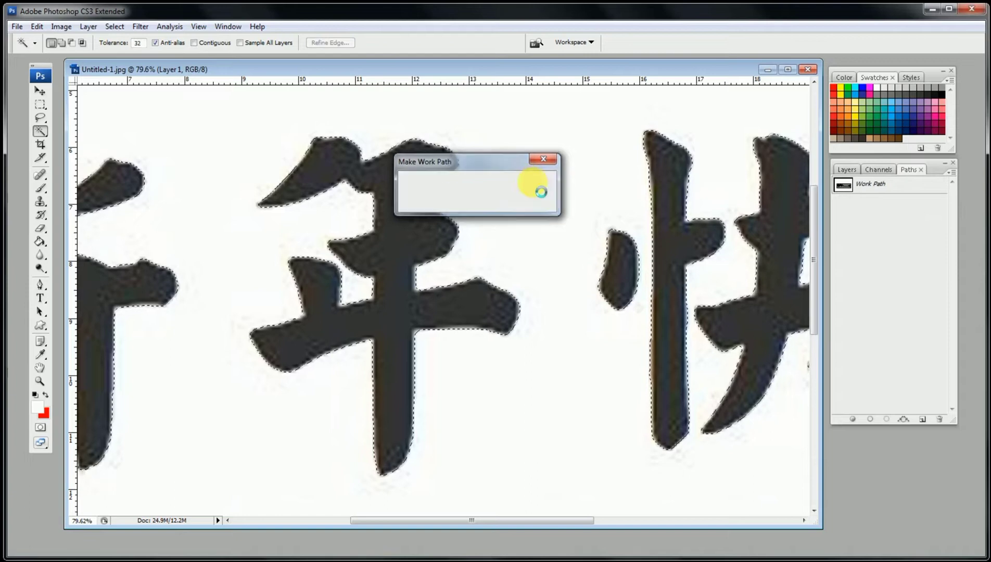
click(889, 419)
click(846, 170)
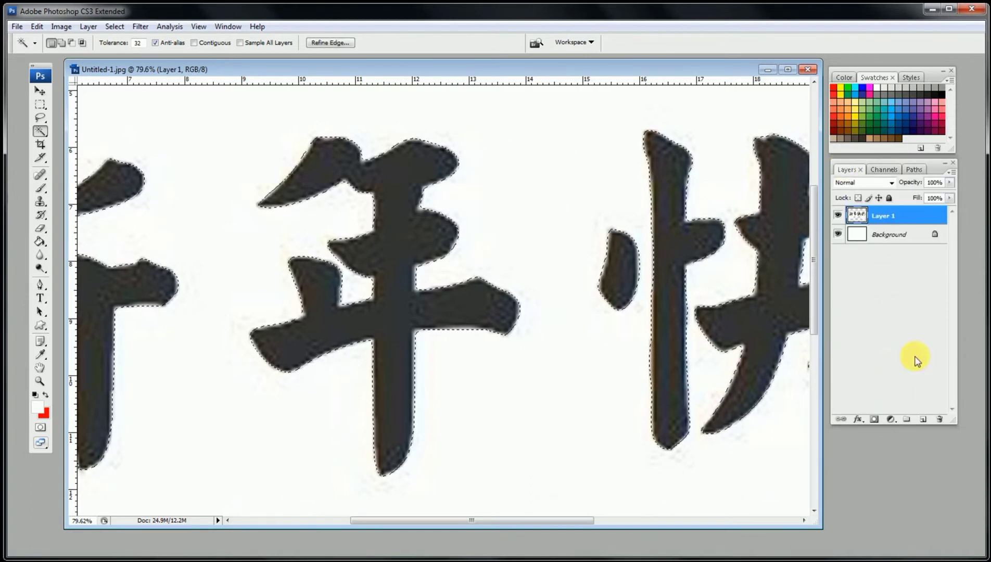
- Add a new empty layer above the original calligraphy layer, keeping the character selection active
click(924, 419)
key(ctrl+minus)
key(ctrl+minus)
key(ctrl+minus)
key(ctrl+minus)
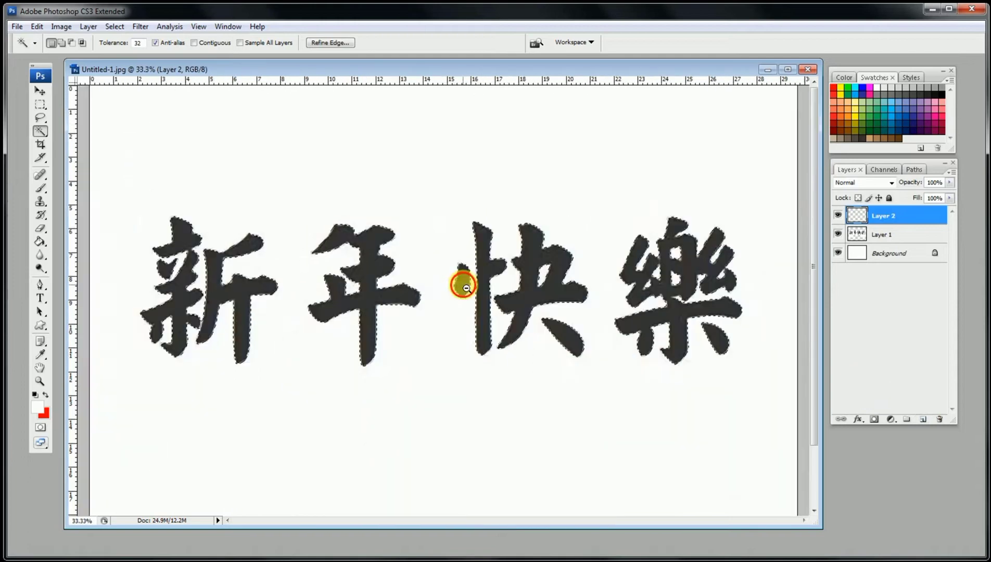
- Set the foreground color to black and fill the selected characters on the new layer with the Paint Bucket
click(48, 402)
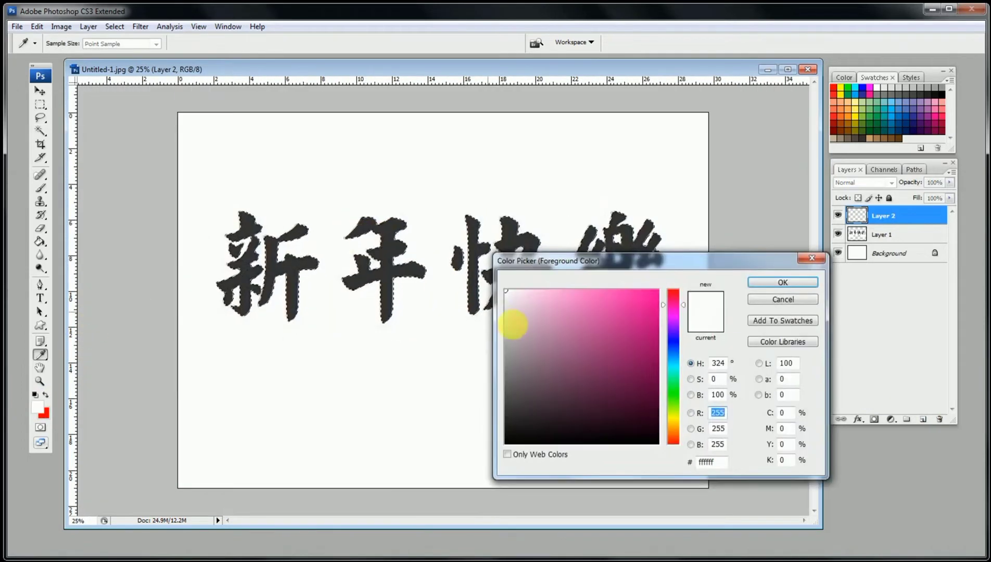
drag(513, 326, 657, 444)
click(773, 284)
scroll(239, 194, up, 3)
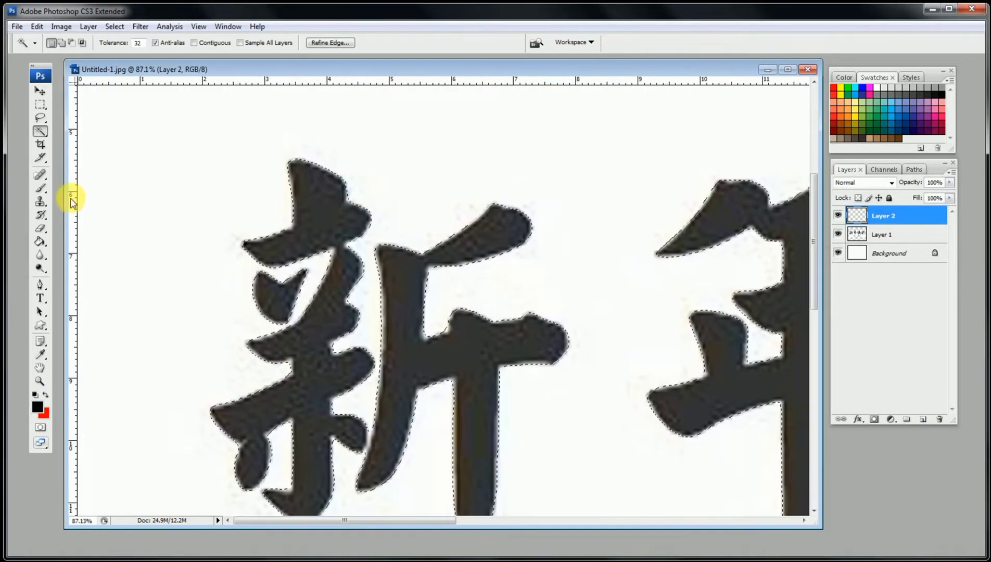
click(40, 241)
click(323, 221)
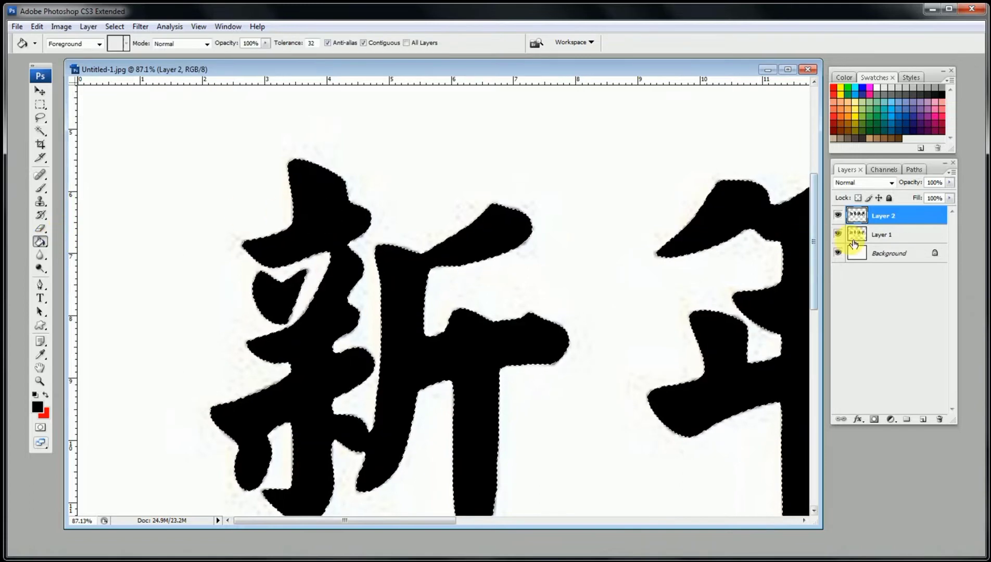
- Hide the original calligraphy on Layer 1 and deselect the characters
click(42, 105)
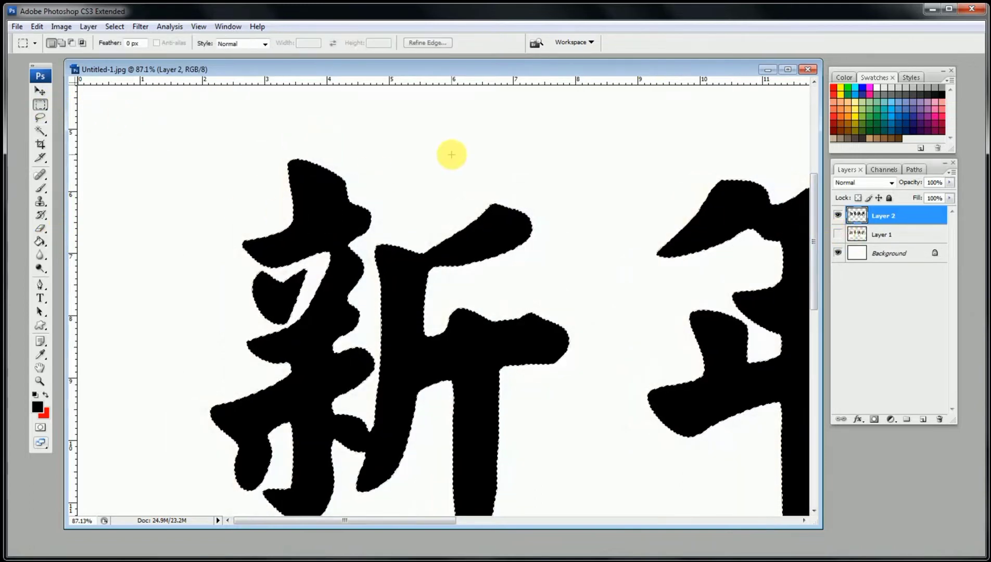
click(451, 154)
scroll(447, 243, down, 2)
scroll(450, 246, down, 2)
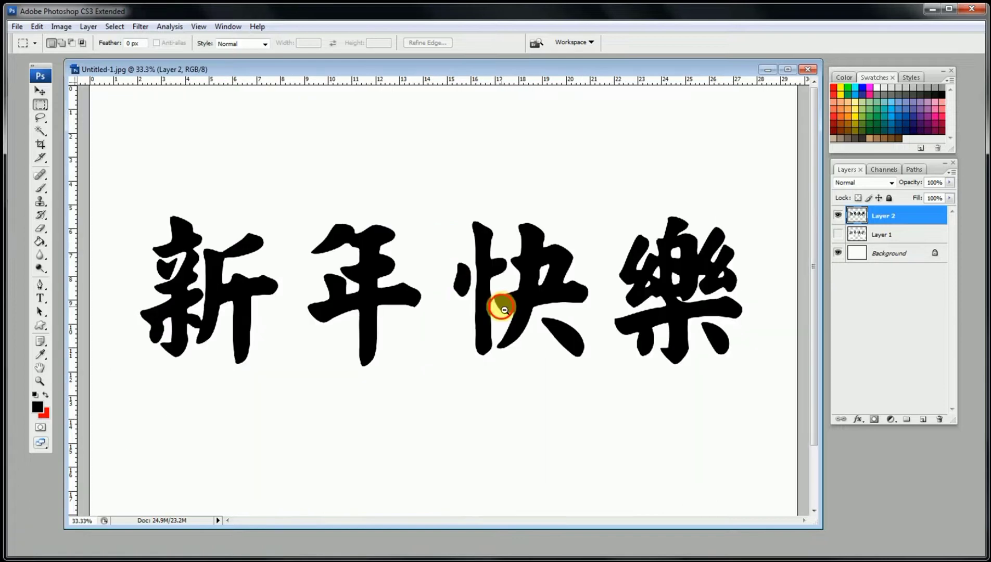
click(40, 91)
ctrl+click(335, 265)
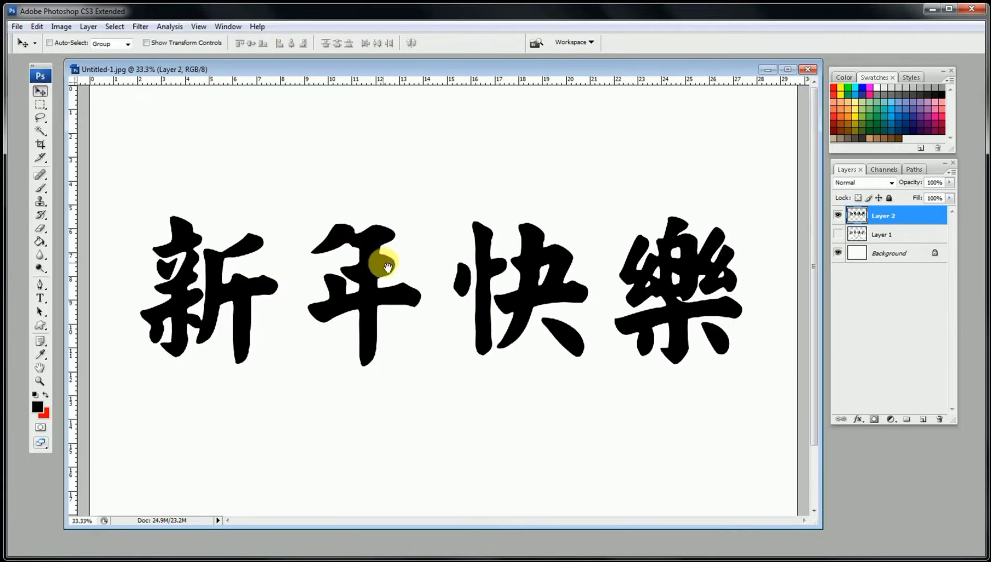
- Add a Gradient Overlay to Layer 2 and color the gradient's starting stop dark gold, about #a87c11
double_click(858, 215)
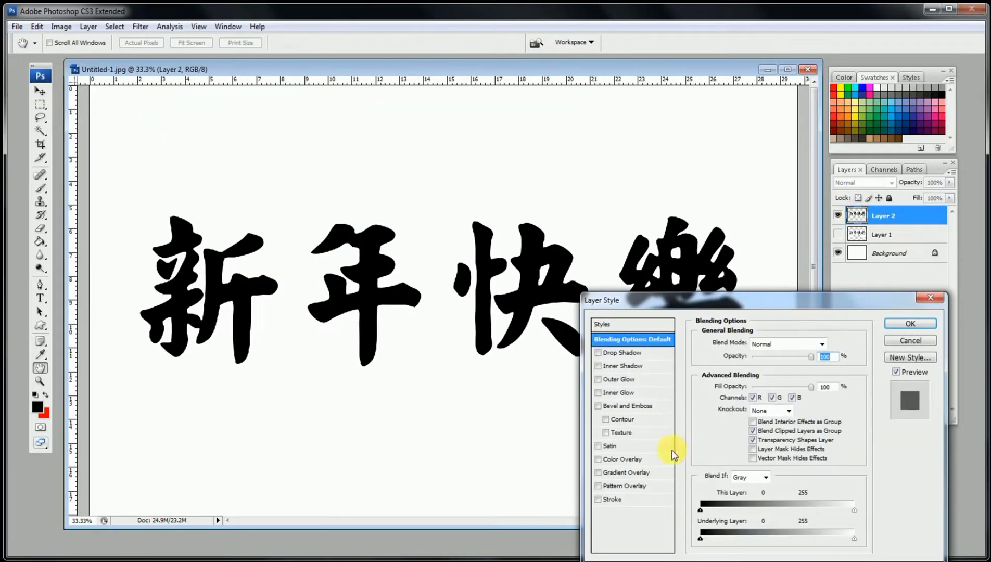
click(632, 471)
click(729, 371)
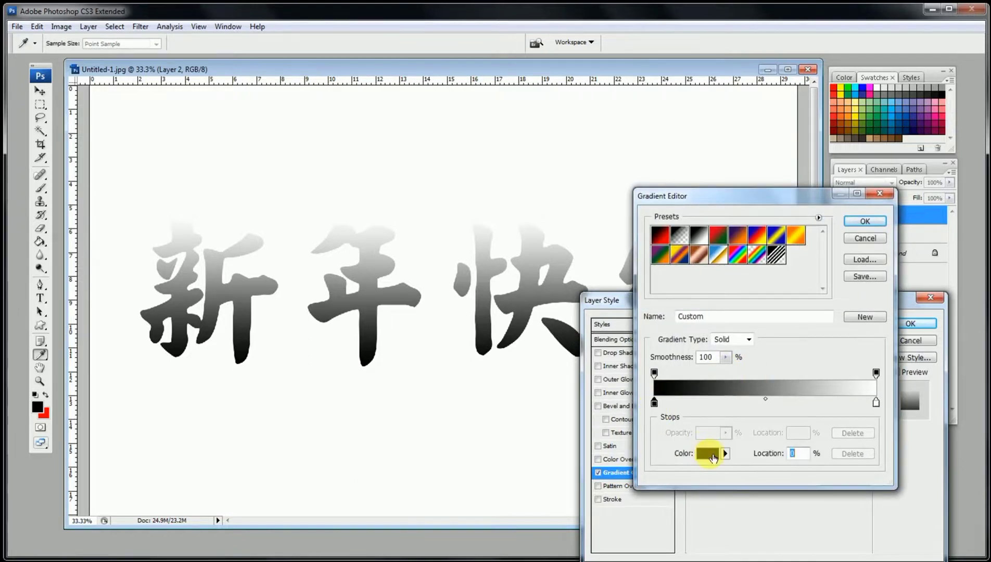
click(709, 454)
drag(672, 427, 673, 435)
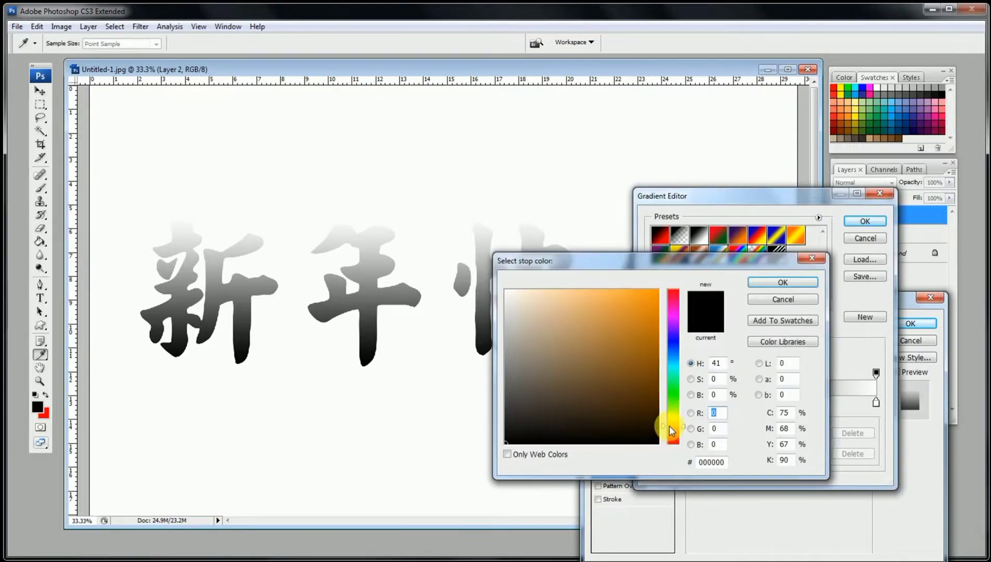
click(618, 365)
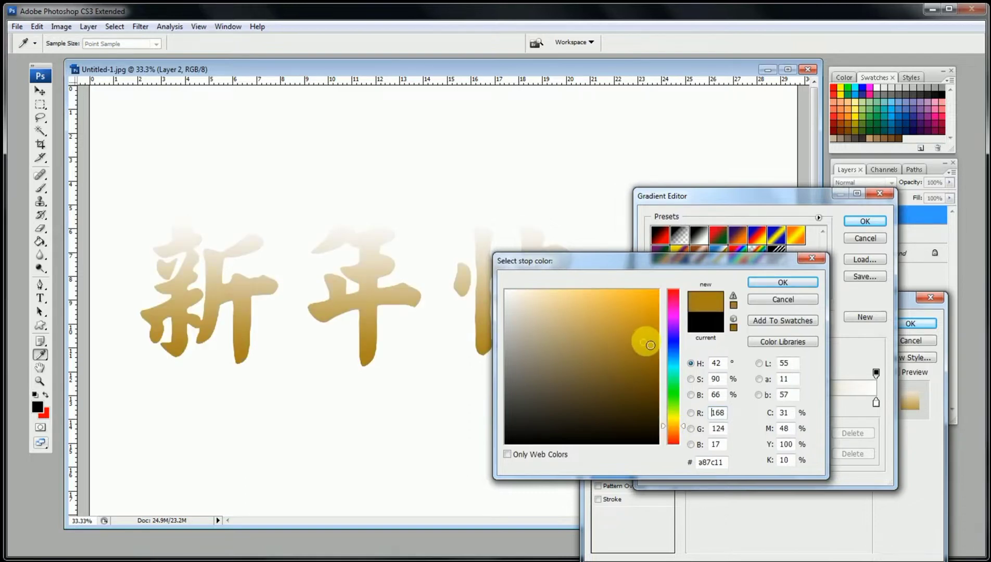
click(786, 282)
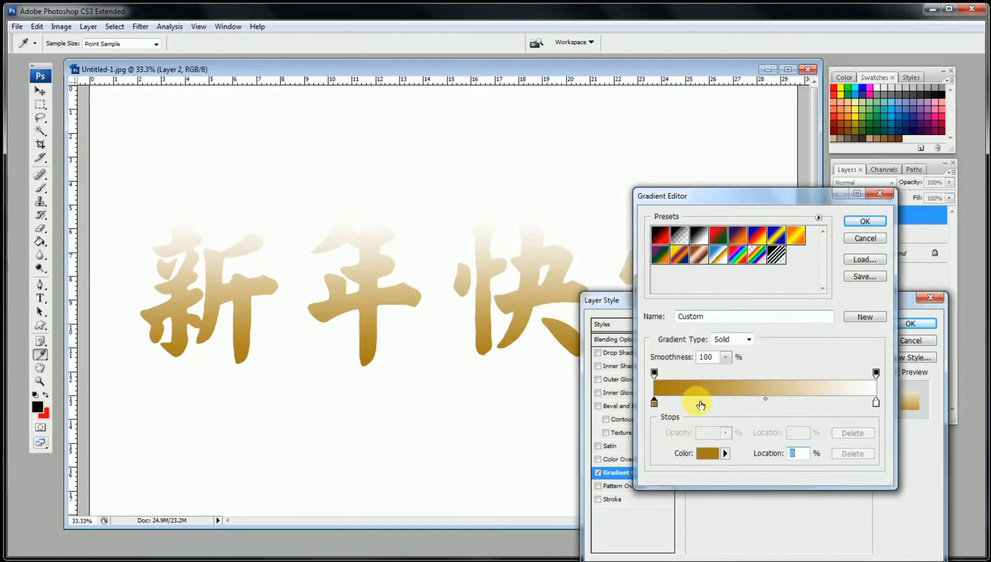
- Give the gradient's end stop the same dark gold and add a lighter gold middle stop at about 56%
click(843, 404)
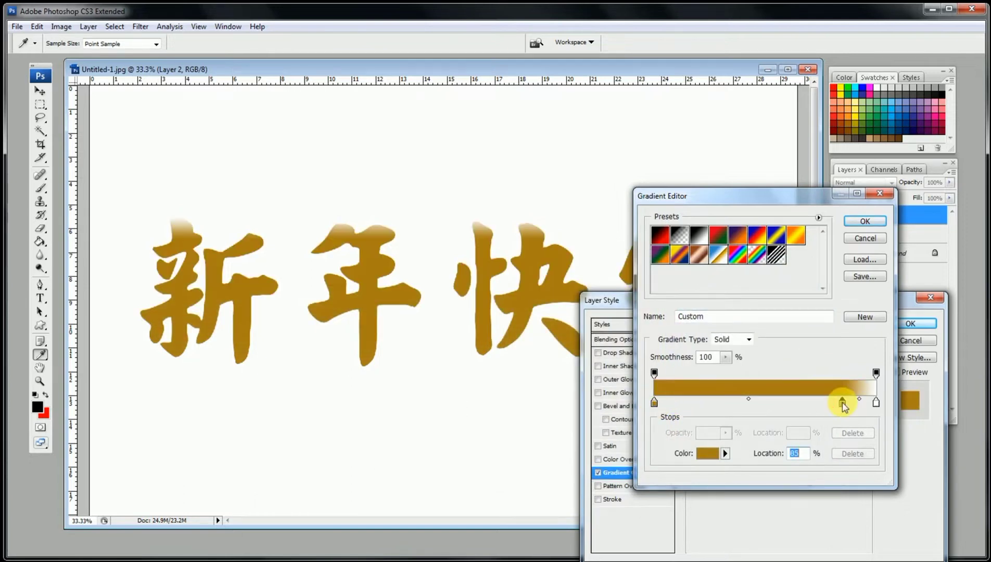
click(853, 454)
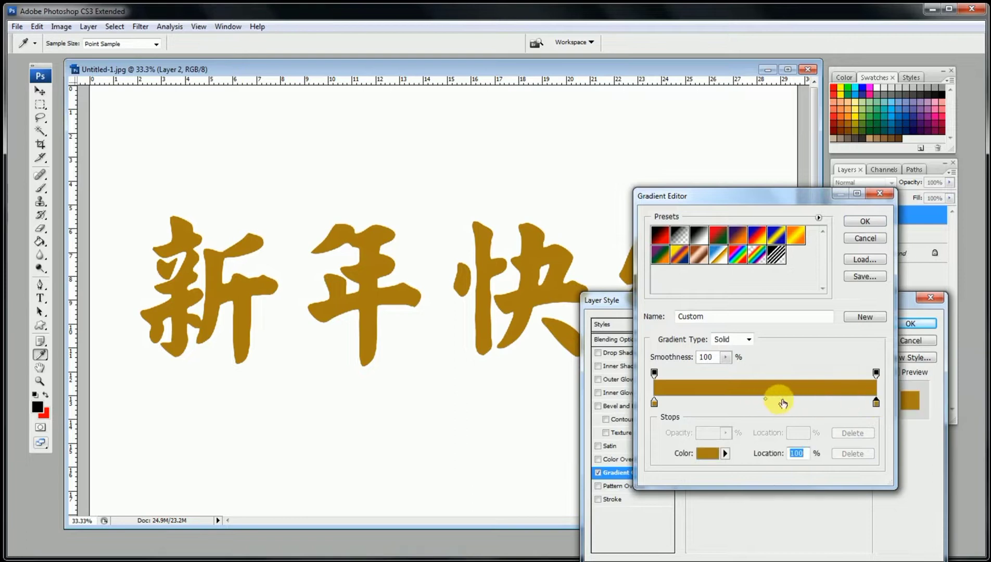
click(706, 453)
drag(613, 341, 615, 314)
click(760, 282)
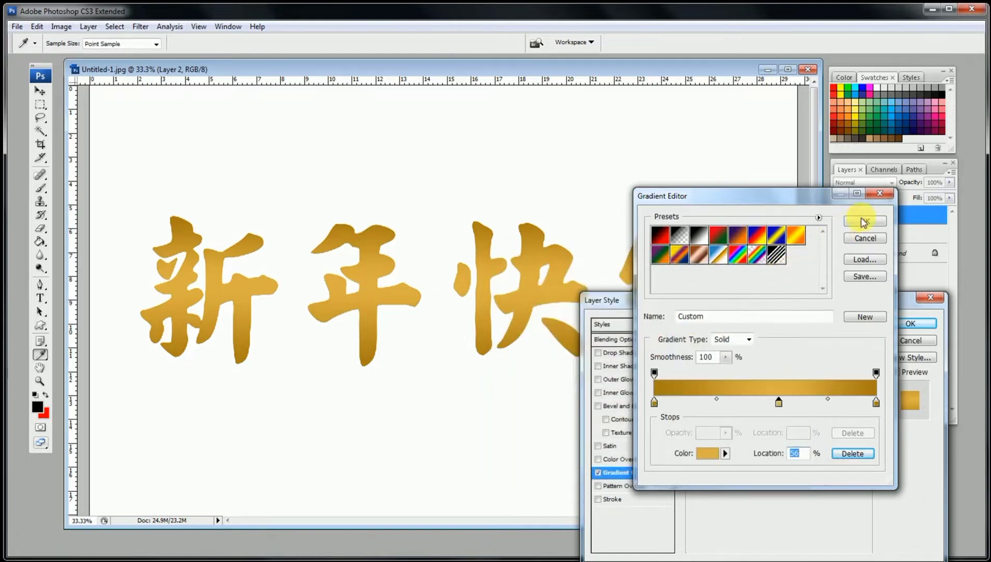
click(865, 222)
- Set the gradient overlay's angle to 108° and its scale to about 131%
click(743, 399)
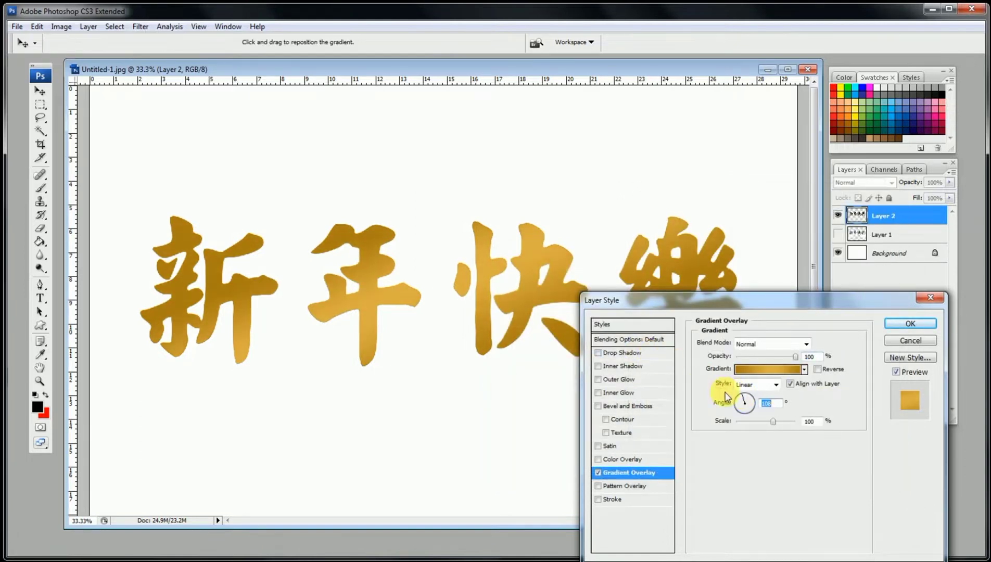
drag(783, 423, 788, 422)
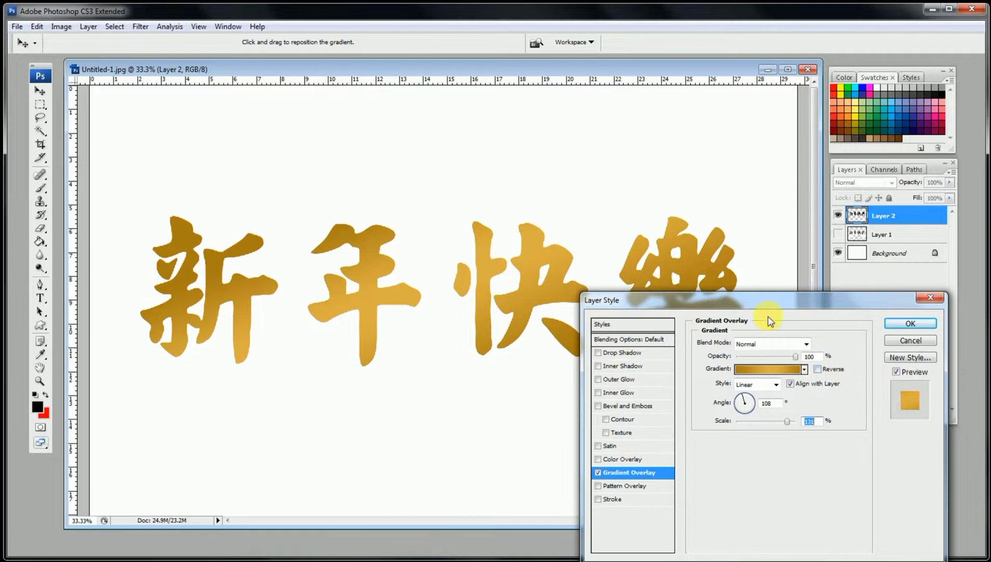
drag(765, 300, 783, 238)
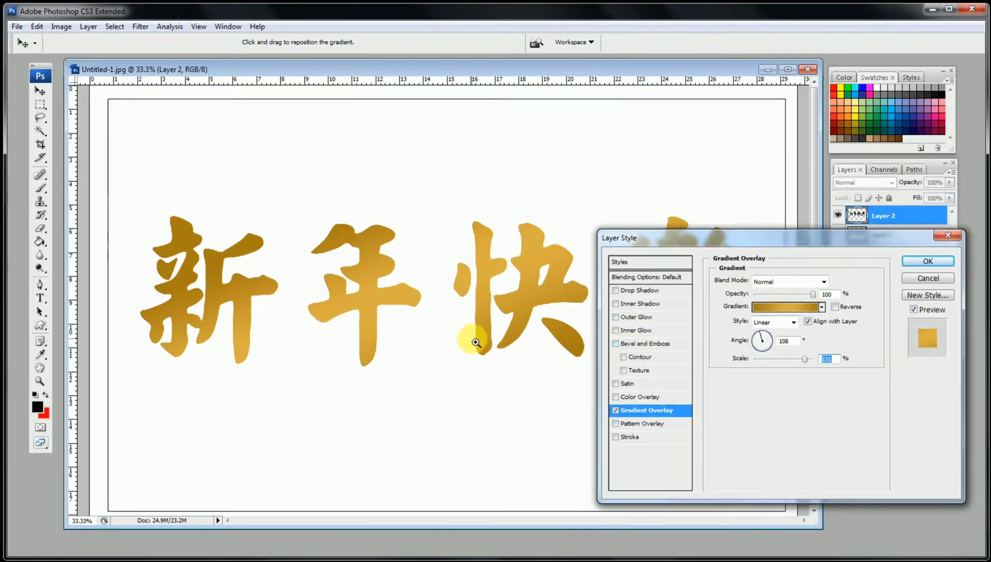
- Add a Bevel and Emboss effect to the gold characters with the Chisel Hard technique and a size of 250 px
ctrl+click(473, 339)
click(642, 344)
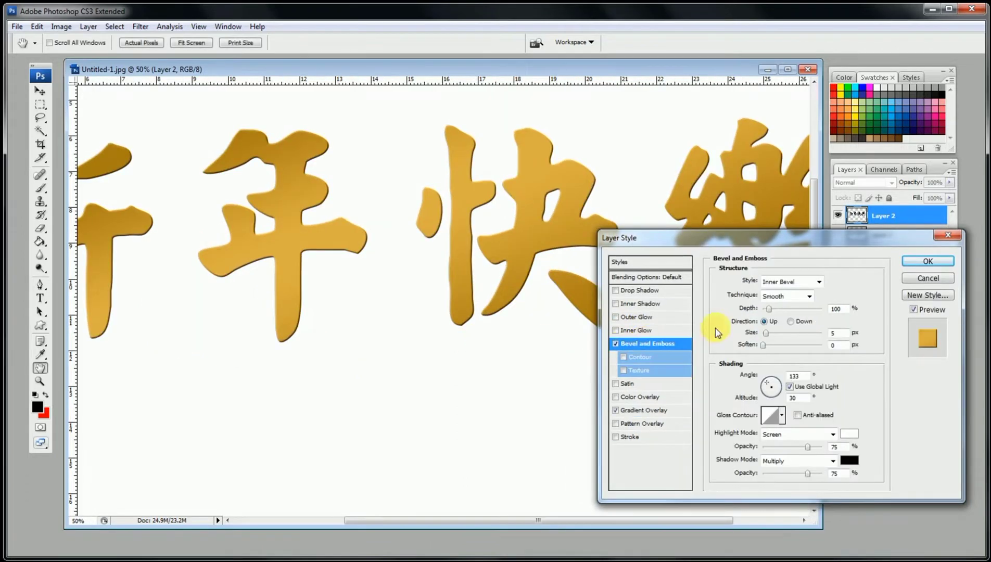
click(779, 301)
click(785, 314)
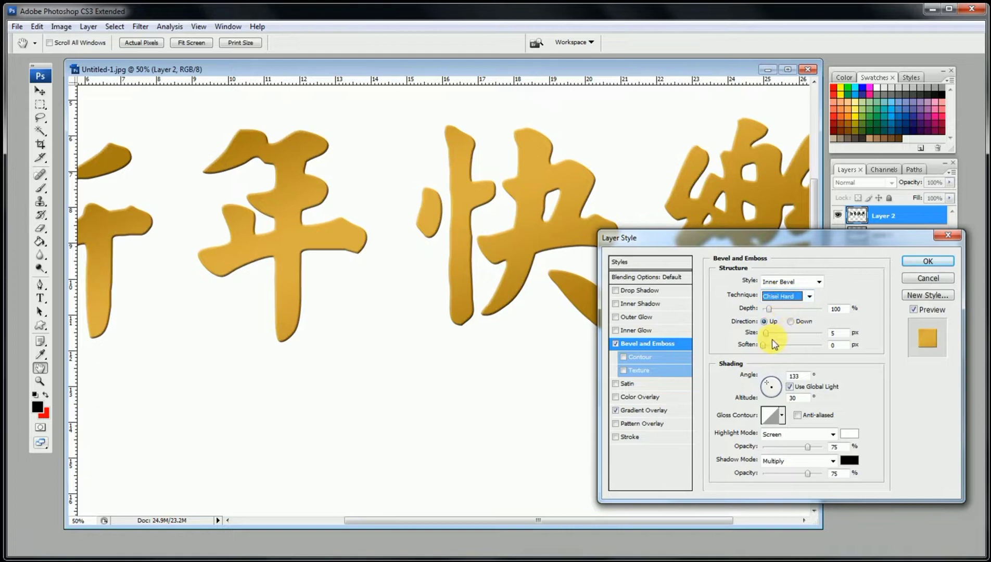
drag(767, 333, 825, 333)
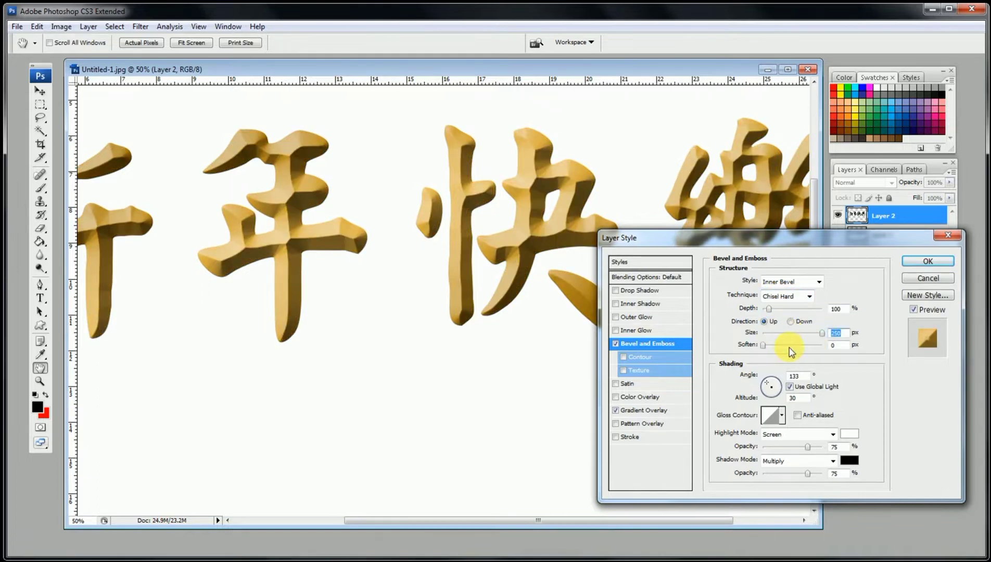
- Raise the bevel's highlight opacity to 100%, lower its shadow opacity to about 57%, and apply the layer style
drag(816, 449, 866, 460)
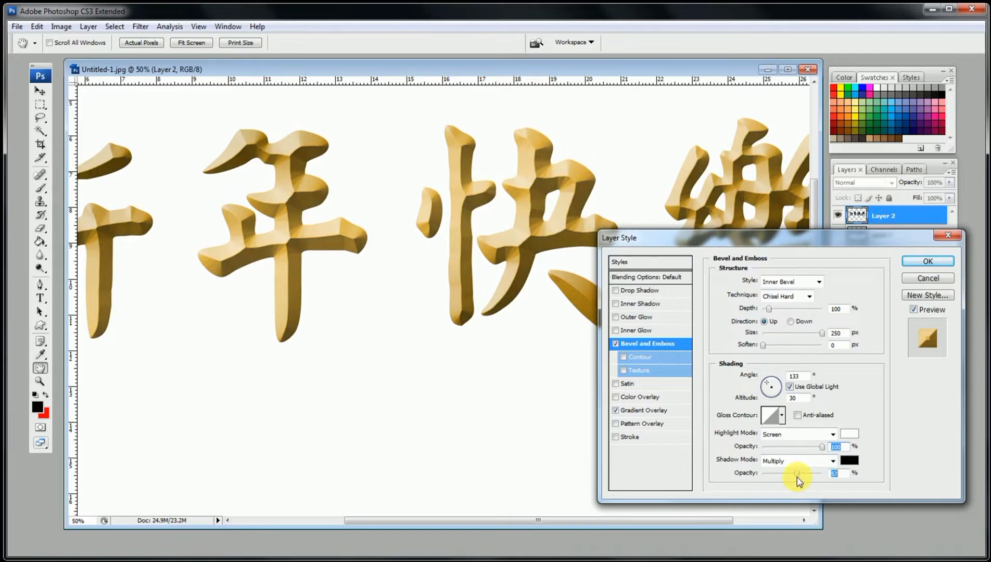
click(925, 263)
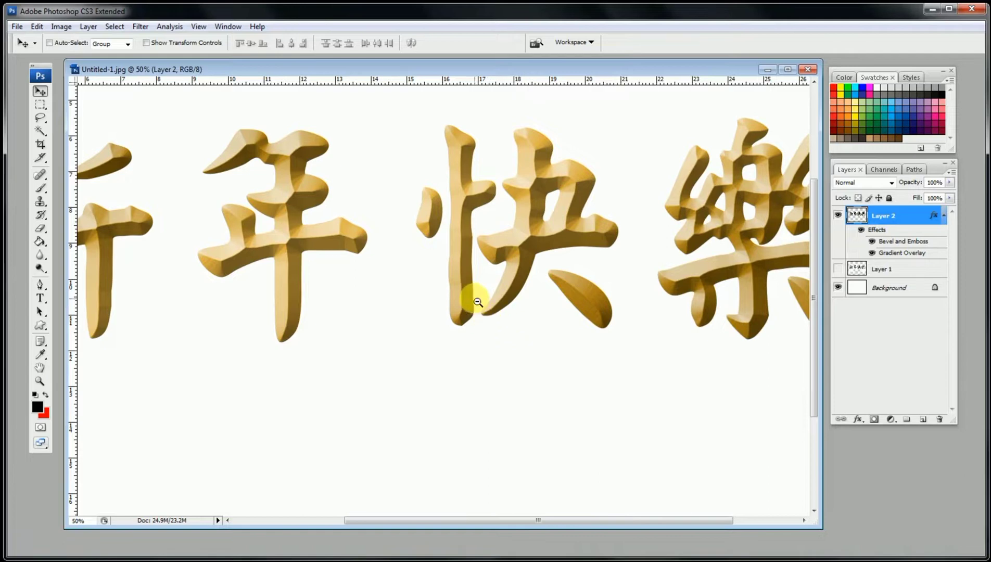
- Move the gold lettering up into the upper half of the canvas
alt+click(477, 302)
alt+click(477, 300)
alt+click(477, 299)
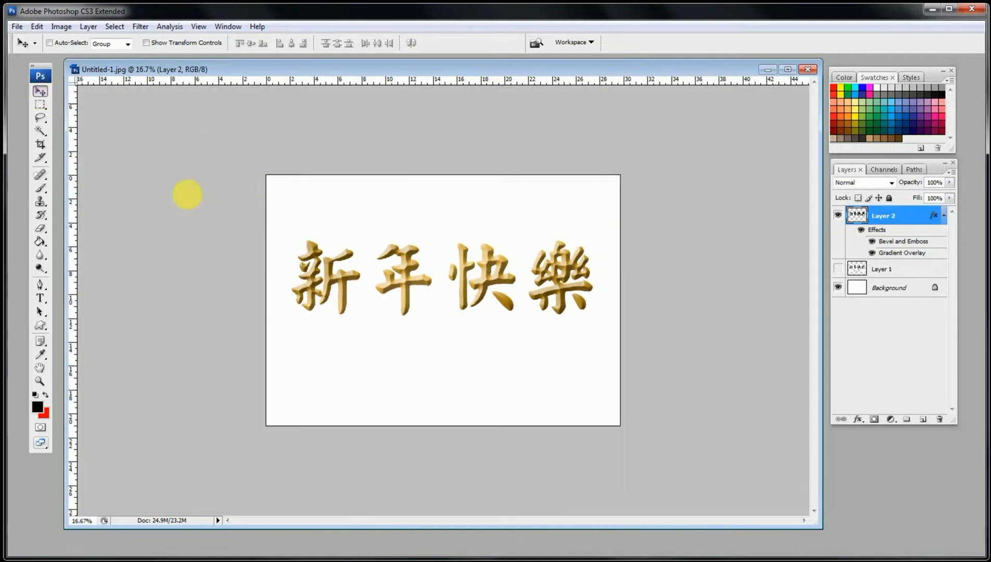
ctrl+click(442, 327)
drag(474, 255, 478, 215)
- Fill the upper half of the Background layer, behind the gold lettering, with black and deselect
click(43, 107)
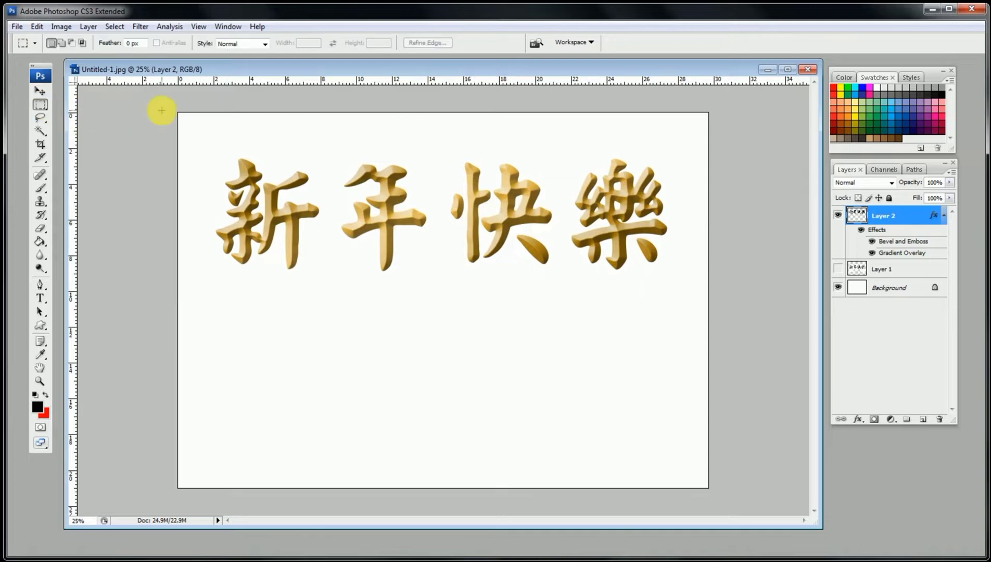
drag(162, 111, 759, 308)
click(896, 293)
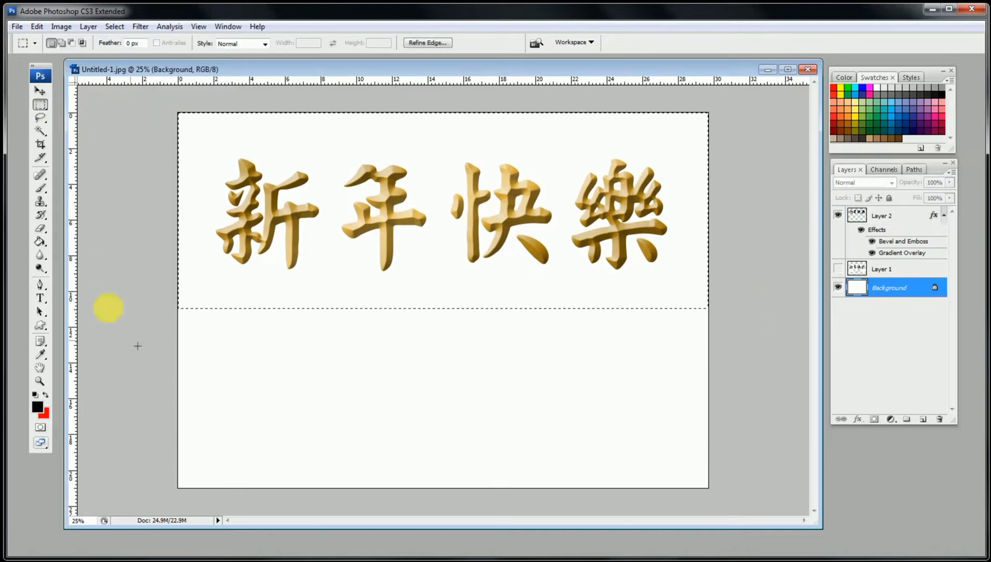
click(40, 241)
click(287, 271)
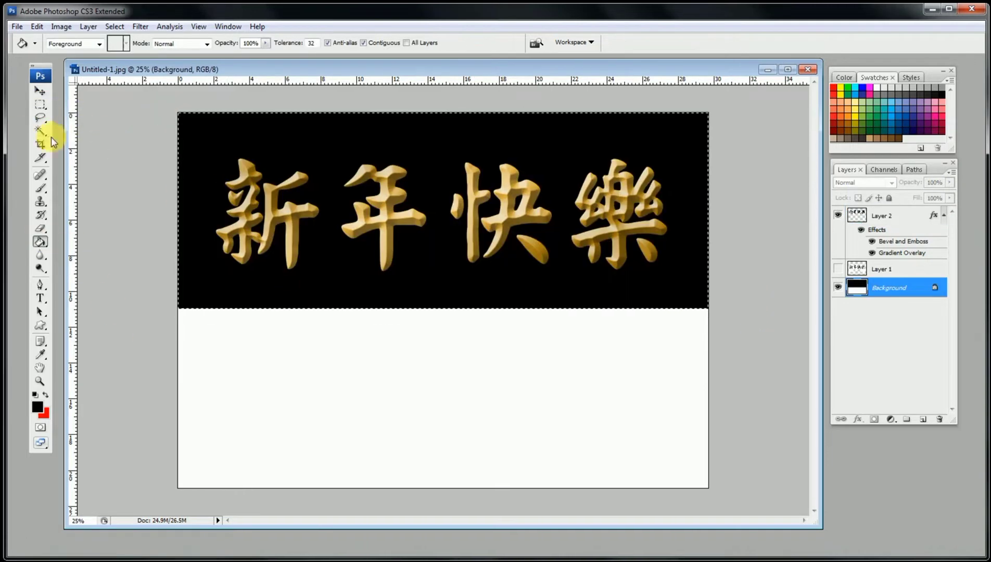
click(40, 104)
click(177, 122)
- Examine the gold characters' bevel and gradient up close against the black background
click(38, 90)
key(ctrl+plus)
key(ctrl+plus)
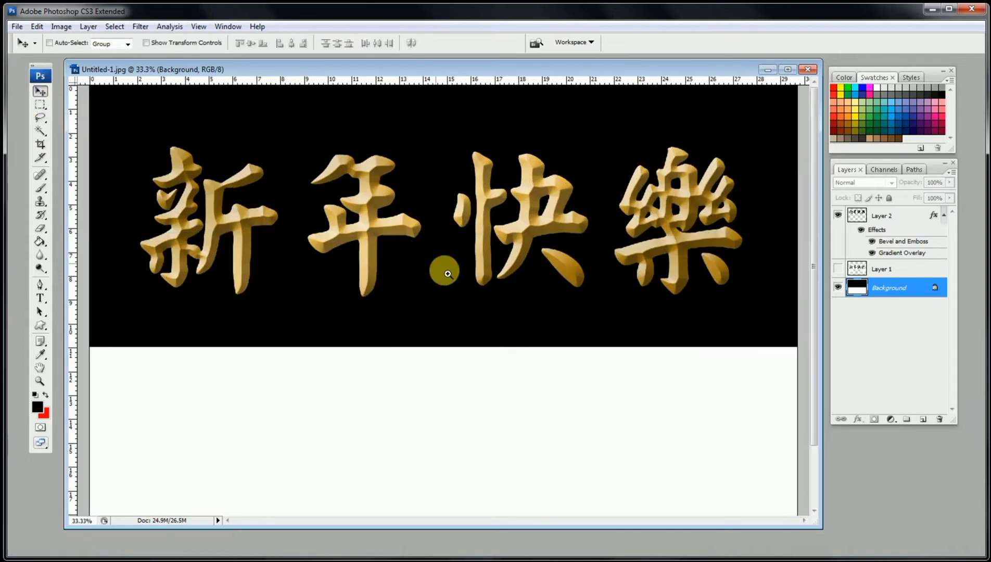
drag(349, 276, 518, 289)
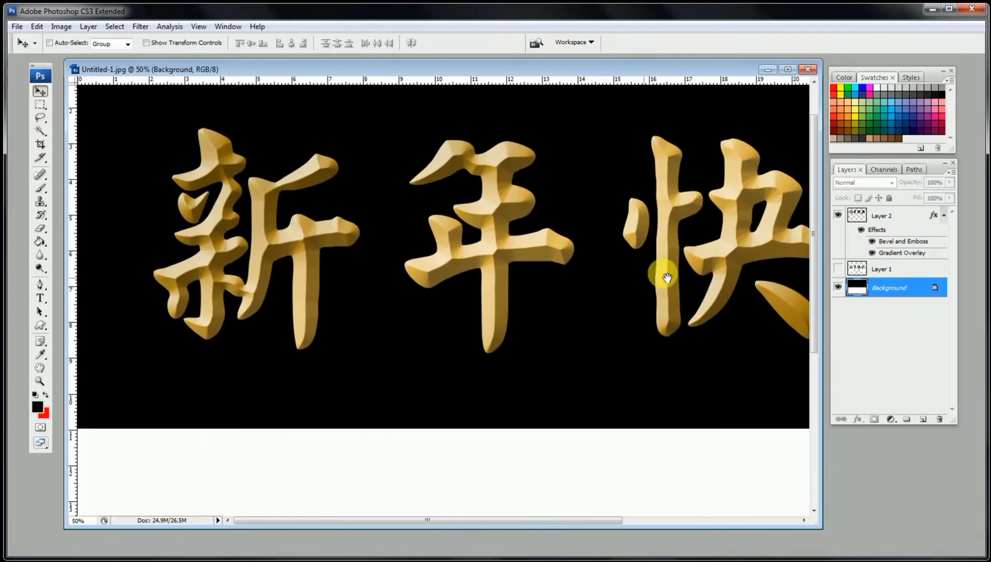
drag(783, 272, 459, 284)
key(ctrl+minus)
key(ctrl+minus)
key(ctrl+minus)
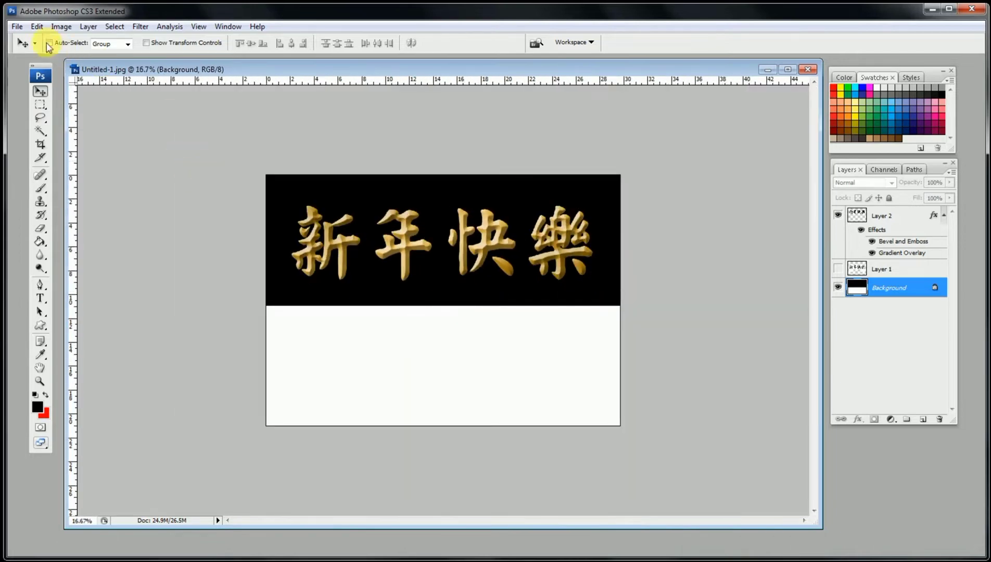
- Open the bismillahirrahmanirrahim Arabic calligraphy JPEG from the Desktop
click(17, 26)
click(23, 38)
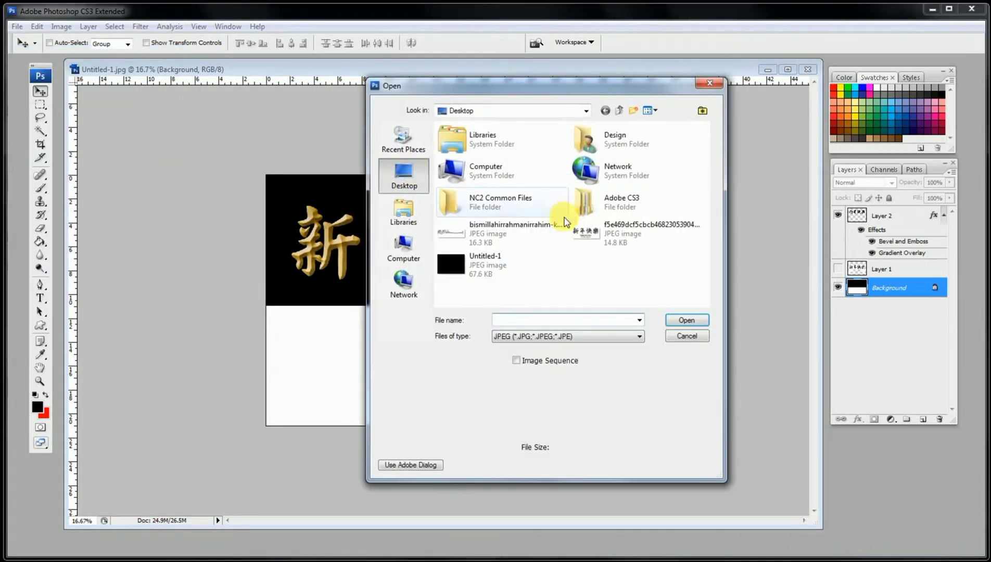
double_click(461, 235)
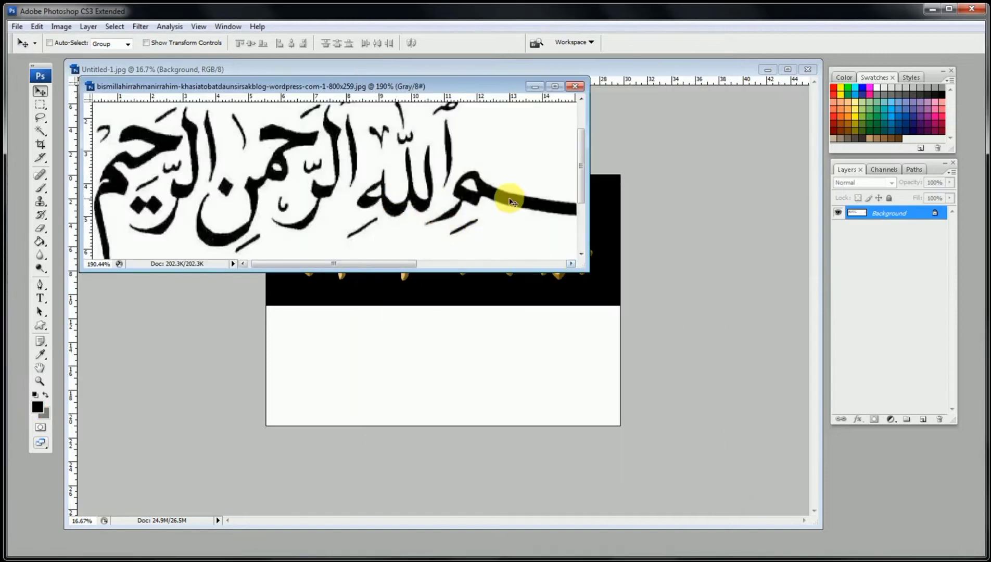
- Copy the Arabic calligraphy into the white lower half of Untitled-1 and enlarge it with Free Transform
drag(503, 196, 584, 322)
key(ctrl+t)
key(Return)
- Raise the brightness of the Arabic calligraphy layer to about +71 with Brightness/Contrast
drag(396, 337, 427, 412)
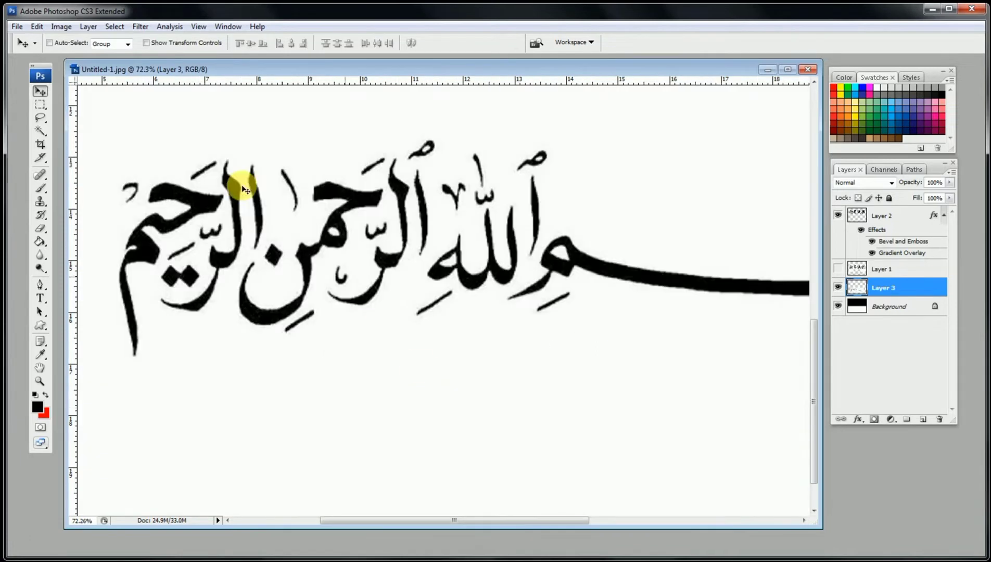
click(59, 29)
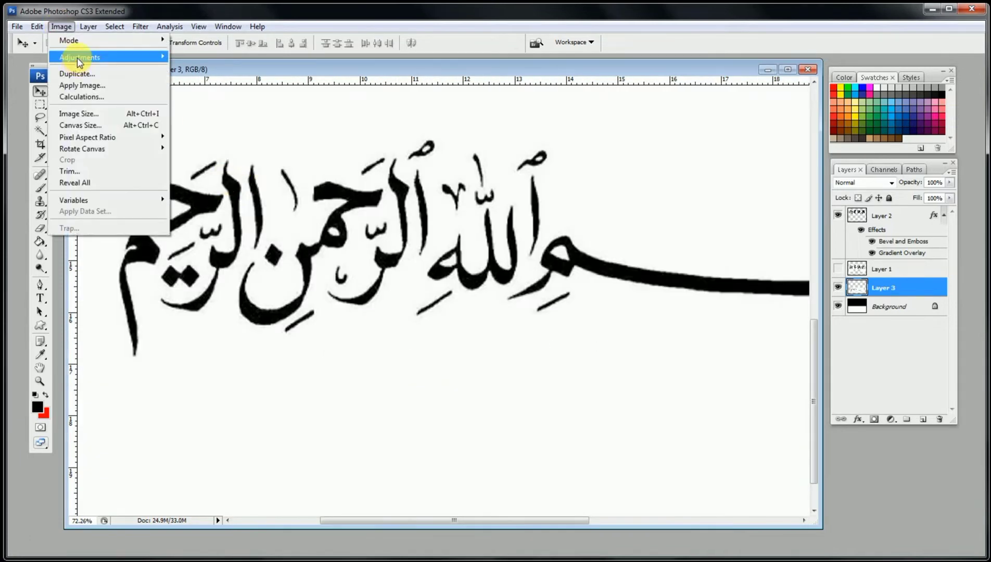
mouse_move(76, 57)
click(200, 115)
click(832, 234)
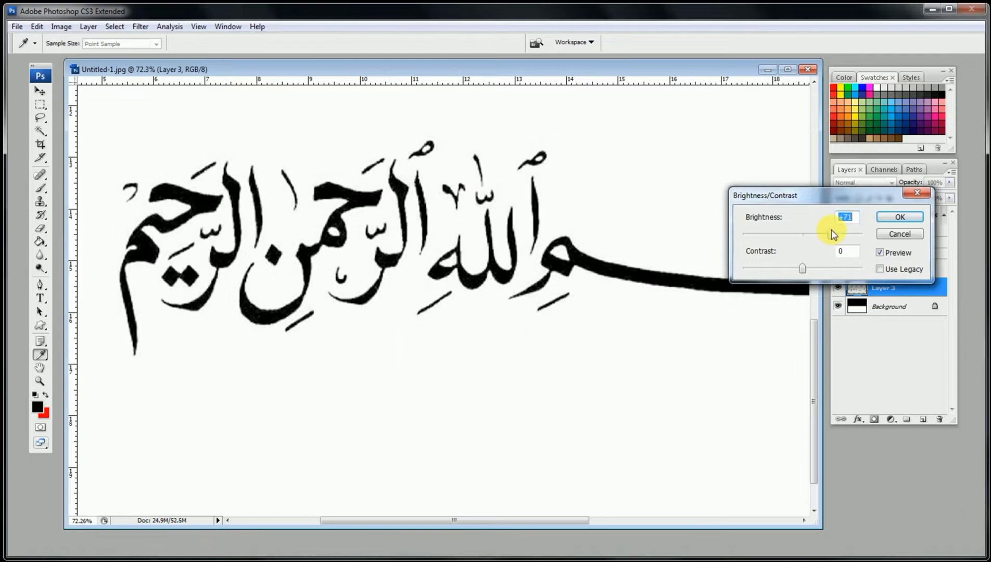
click(899, 217)
- Select the white around the Arabic lettering with the Magic Wand and add the rest of the canvas with rectangular marquees
click(40, 131)
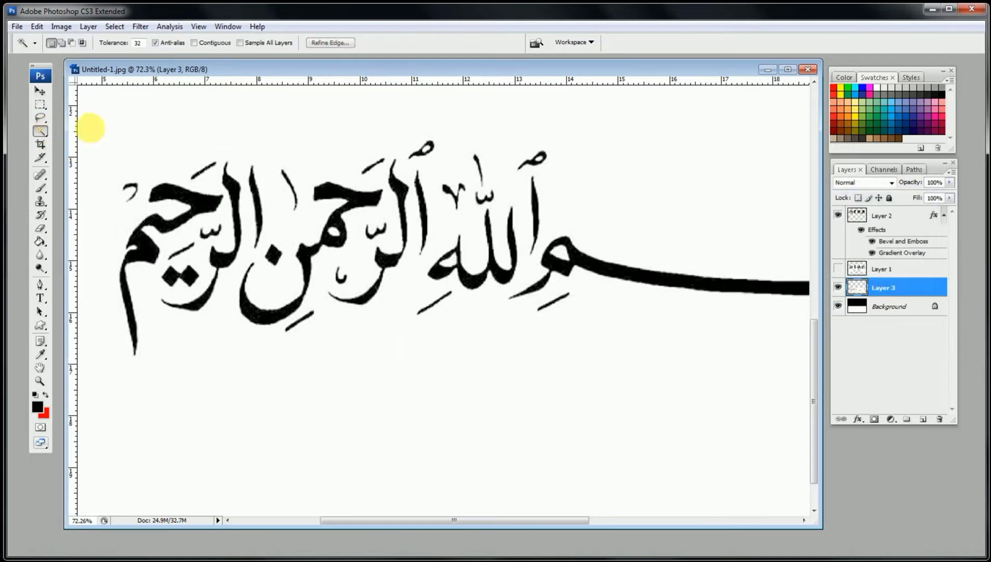
click(205, 140)
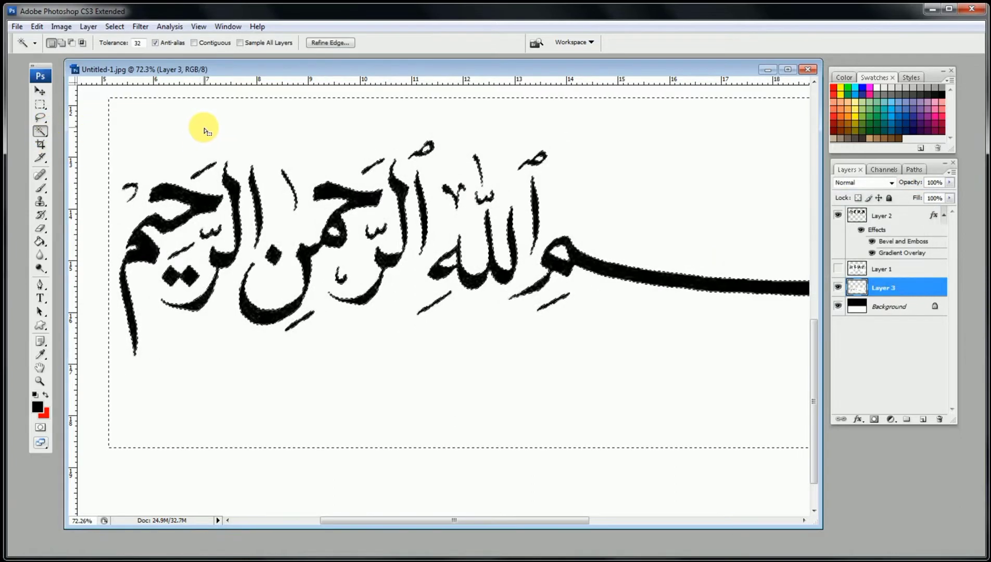
ctrl+alt+click(431, 272)
ctrl+alt+click(520, 325)
ctrl+alt+click(520, 326)
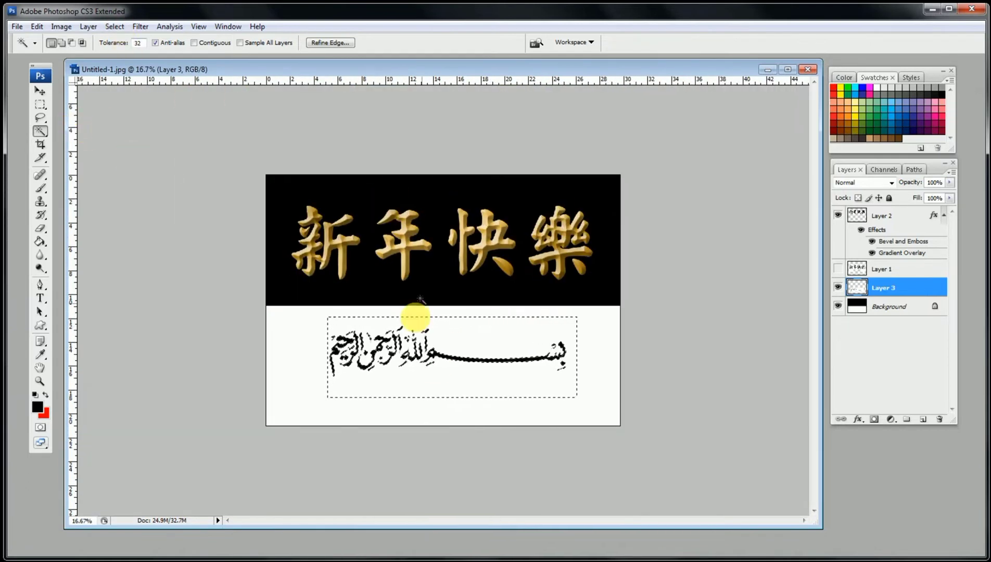
key(ctrl+plus)
click(40, 104)
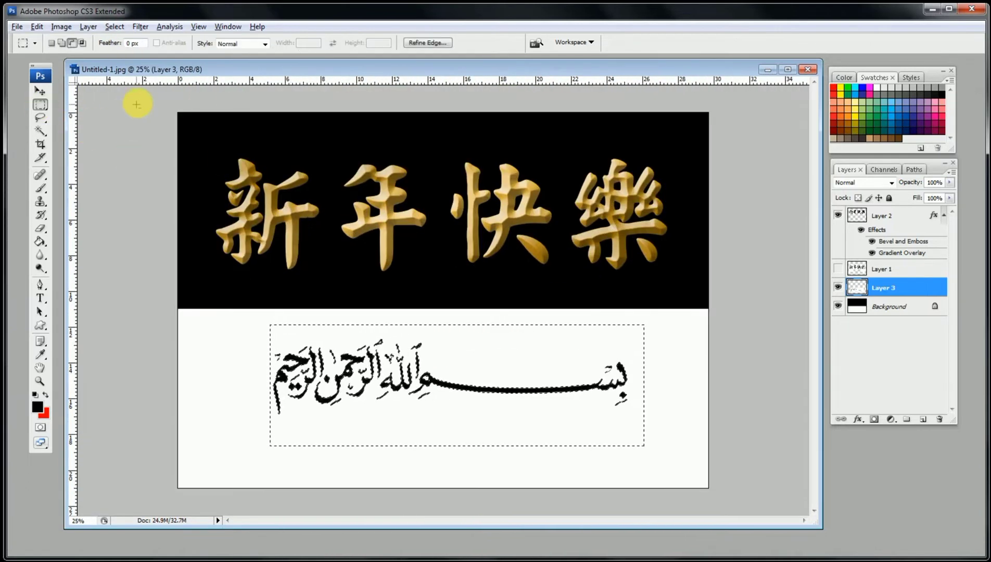
drag(138, 103, 719, 328)
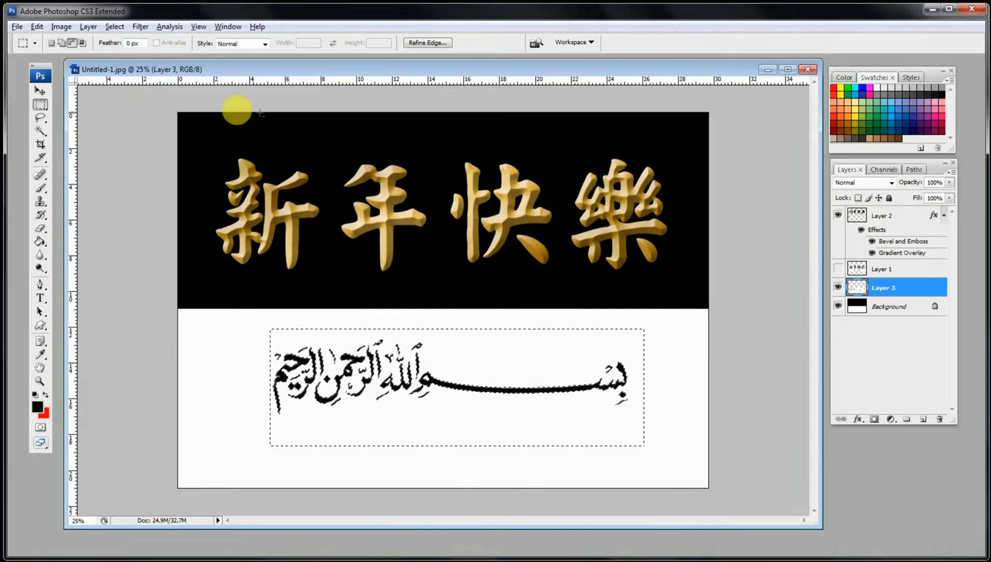
drag(155, 94, 752, 332)
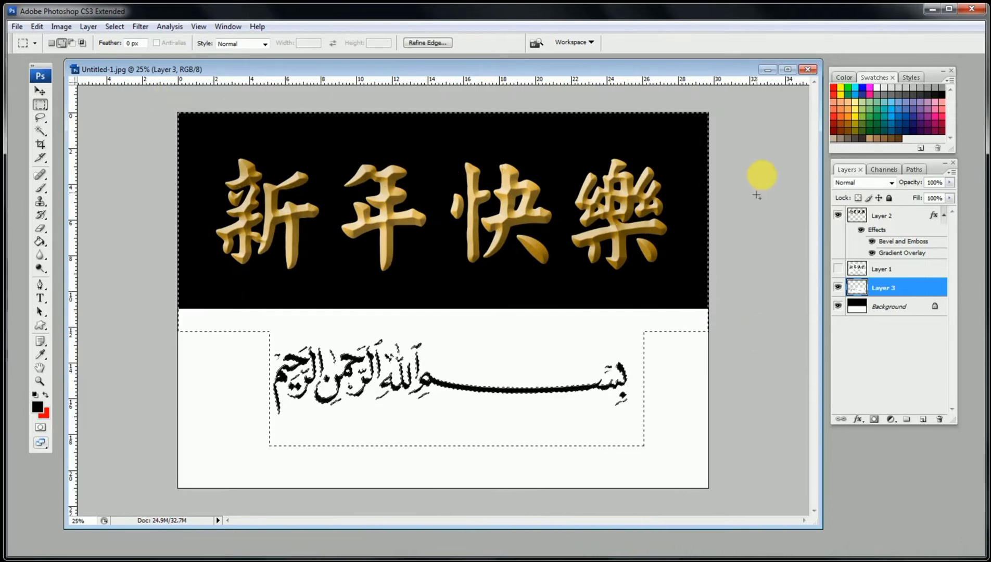
drag(746, 202, 637, 494)
drag(741, 505, 165, 440)
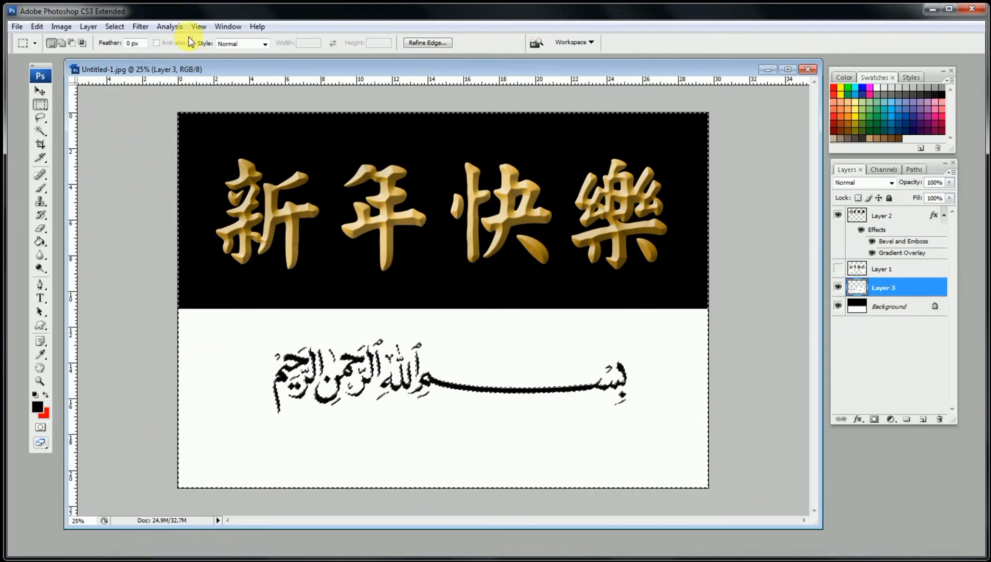
- Invert the selection to the Arabic lettering and feather it by 5 pixels
click(114, 26)
click(126, 74)
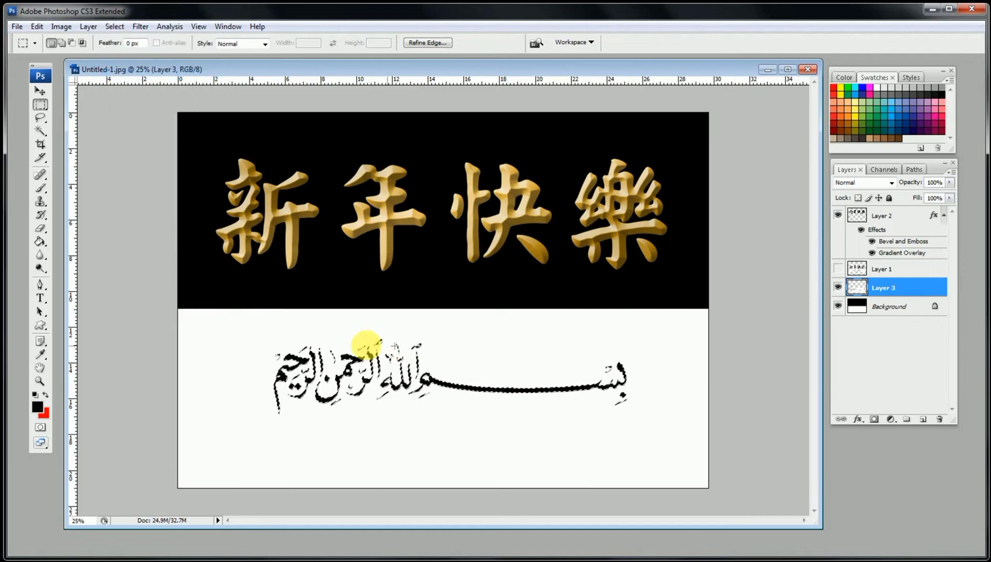
drag(340, 339, 372, 411)
click(115, 26)
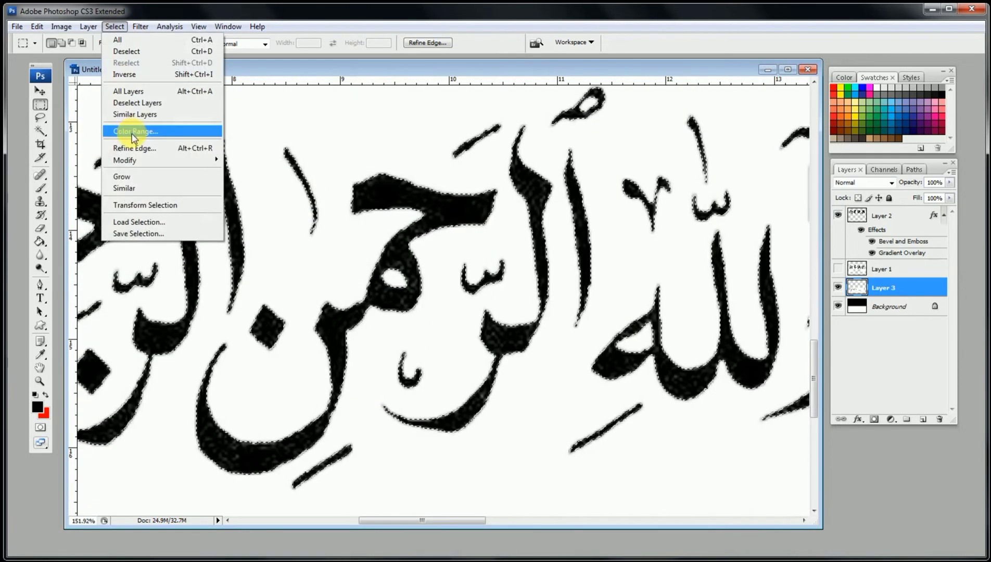
mouse_move(135, 159)
click(244, 206)
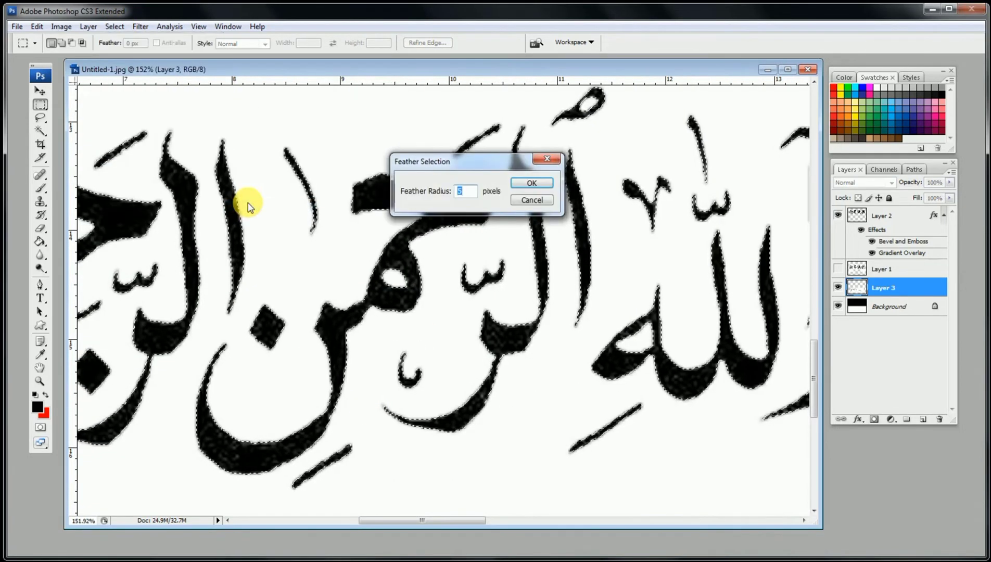
key(Return)
- Convert the feathered lettering selection into a work path
alt+click(470, 281)
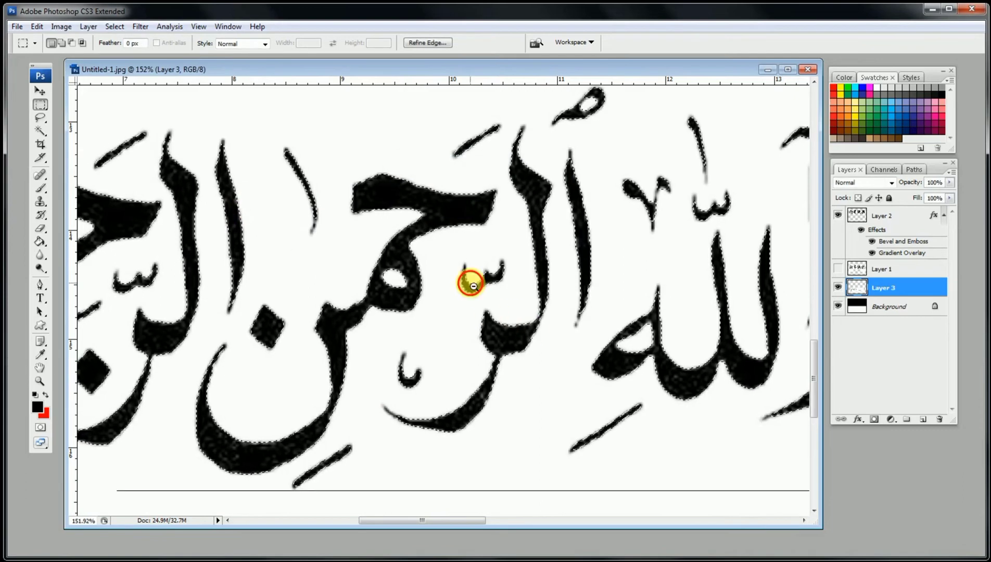
click(912, 170)
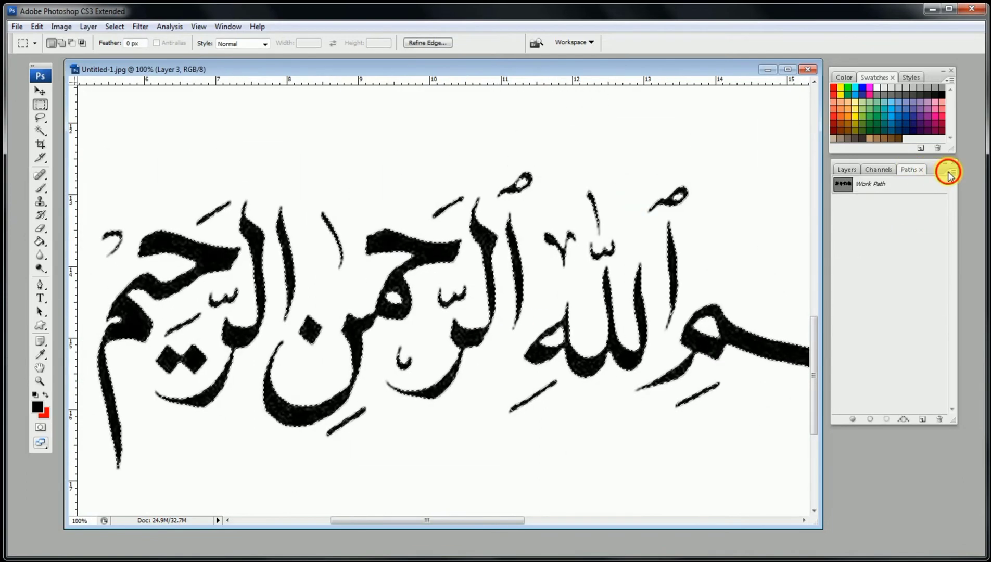
click(951, 172)
click(970, 221)
click(525, 178)
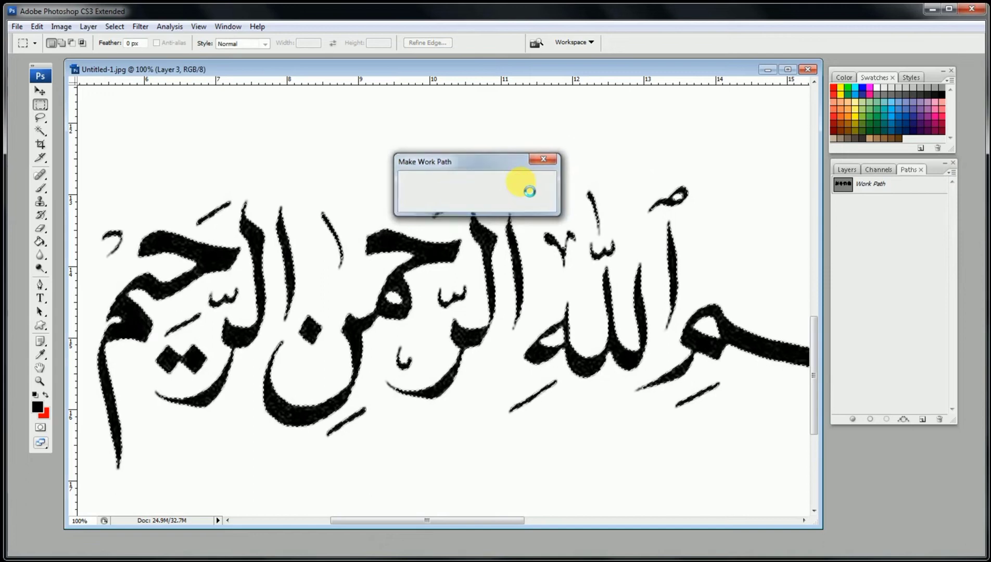
click(847, 169)
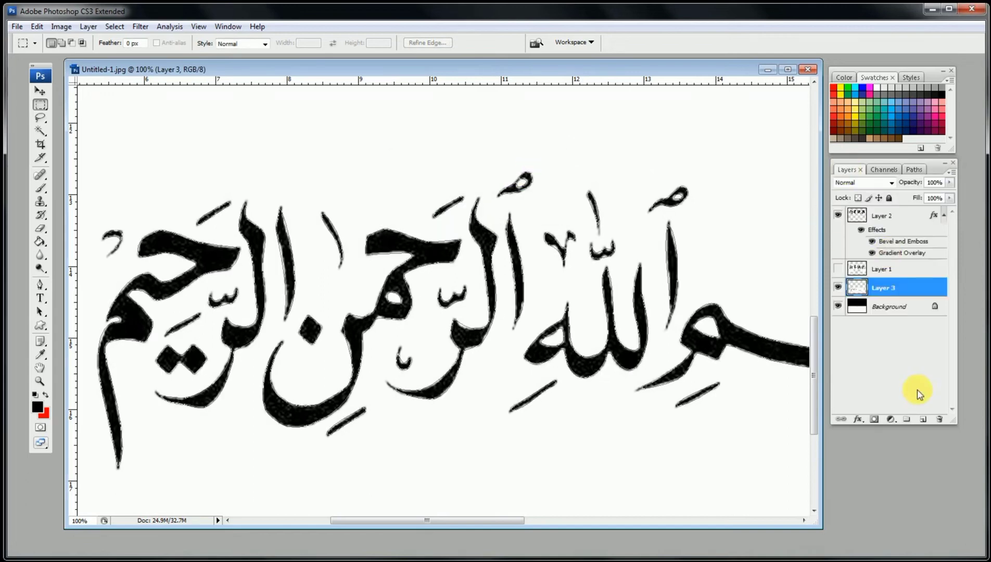
- Load the work path as a selection and hide the original calligraphy on Layer 3
click(912, 170)
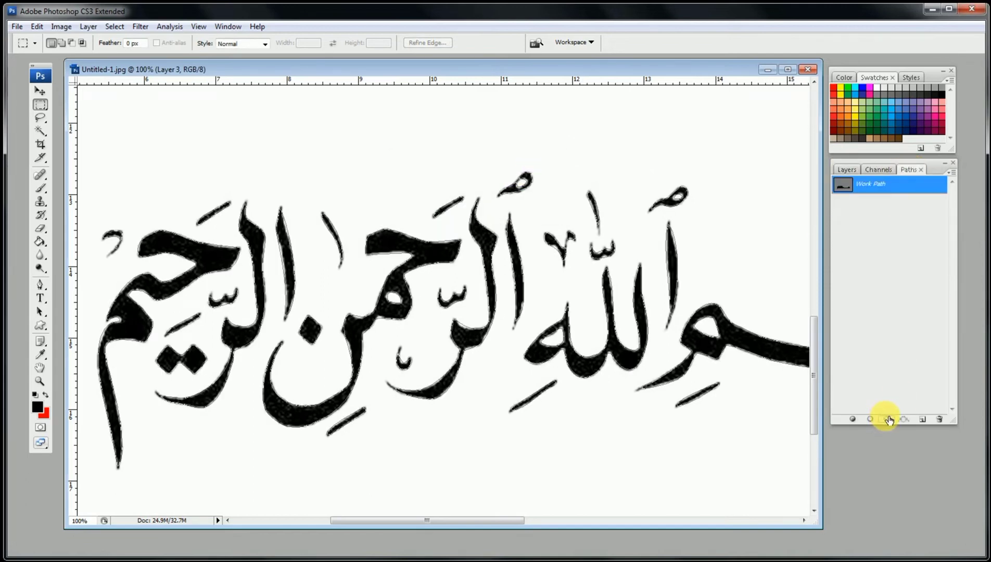
click(889, 419)
click(847, 169)
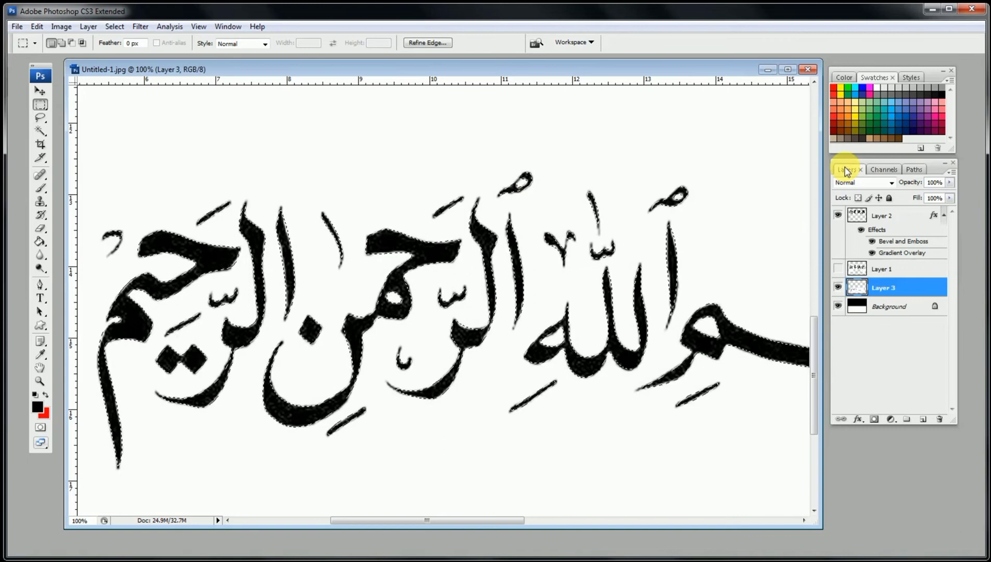
click(838, 288)
- Create a new layer above Layer 3, fill the Arabic lettering selection with black, and deselect
key(ctrl+minus)
key(ctrl+minus)
key(ctrl+minus)
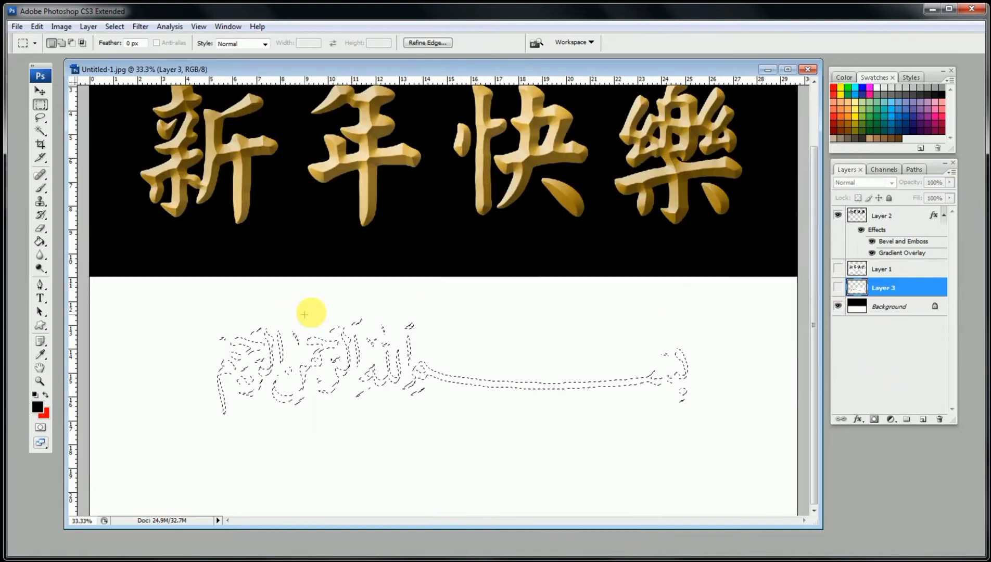
click(40, 242)
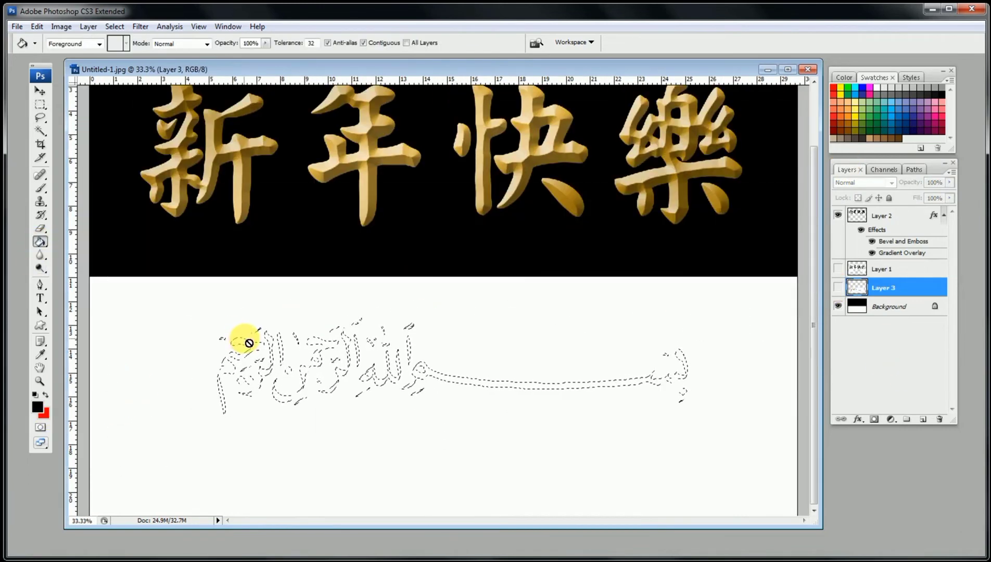
click(923, 420)
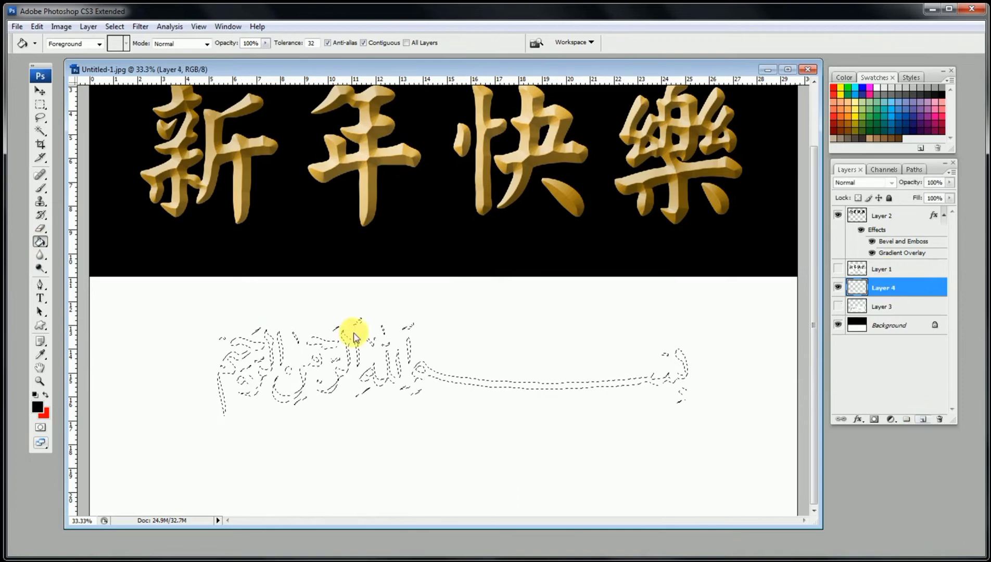
key(ctrl+plus)
click(410, 261)
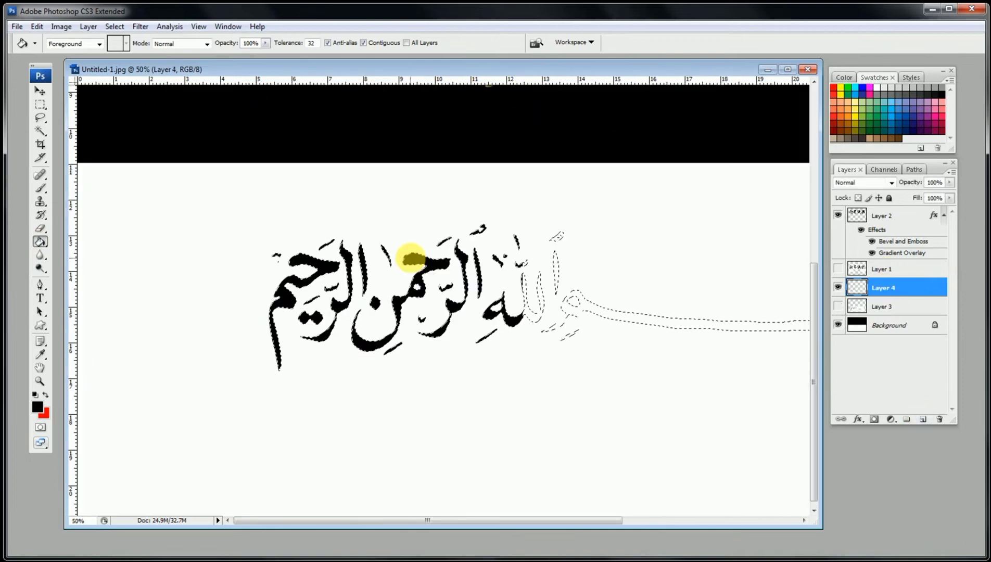
click(40, 118)
click(347, 202)
alt+click(348, 206)
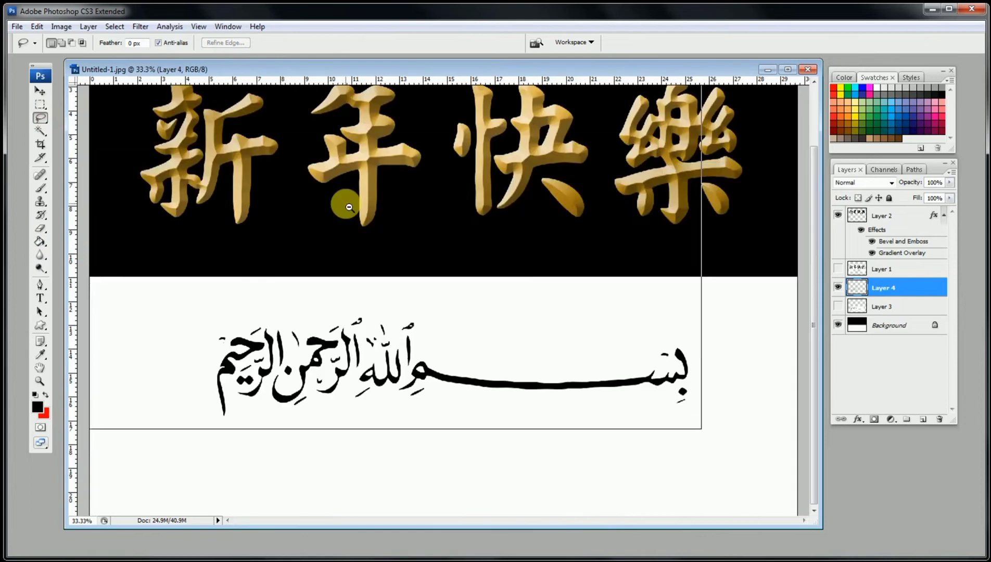
- Copy the Bevel and Emboss and Gradient Overlay effects from Layer 2 onto Layer 4, keeping them on both layers
alt+click(349, 206)
key(ctrl+plus)
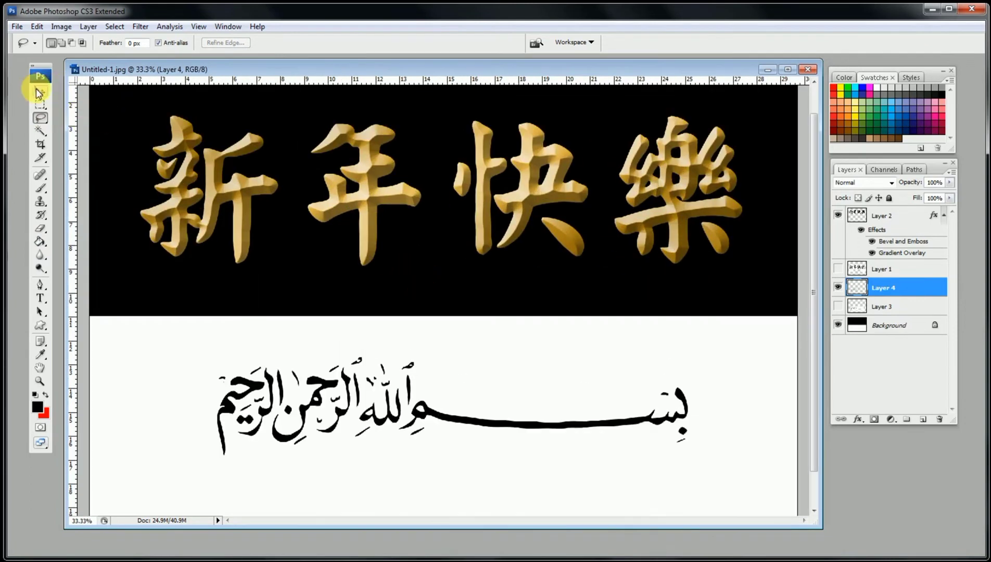
click(40, 90)
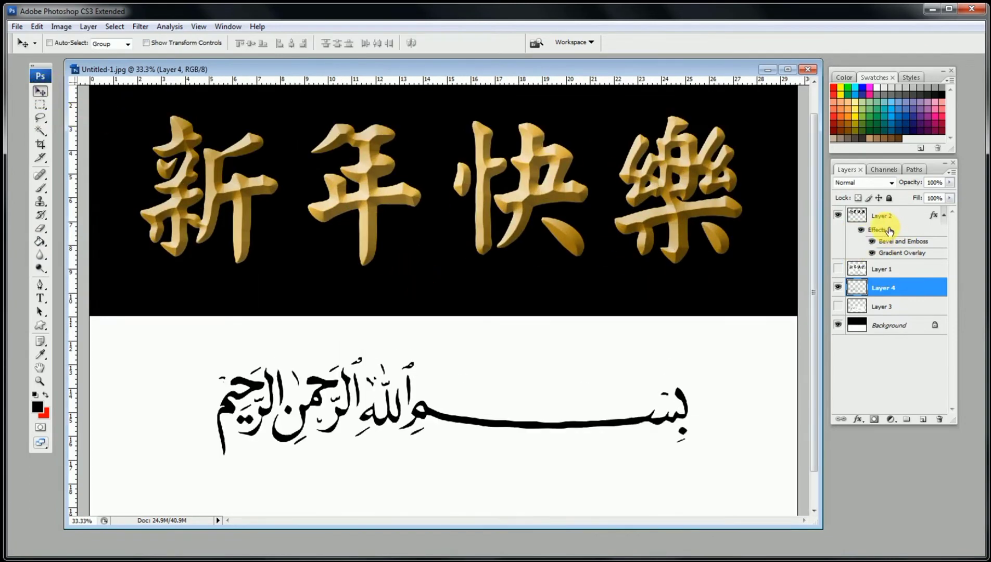
drag(890, 230, 894, 295)
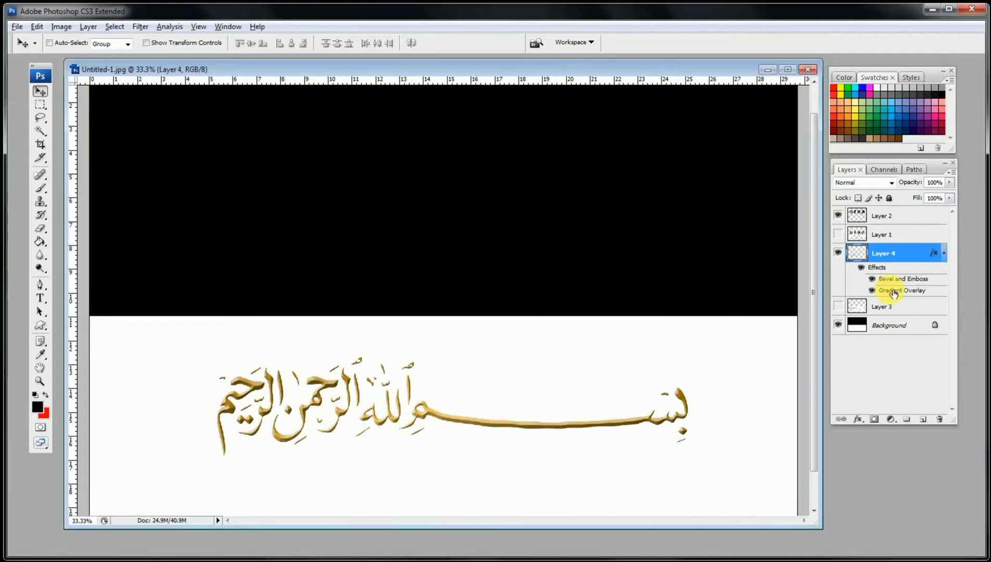
key(ctrl+z)
drag(878, 229, 881, 295)
- Cover the white lower half of the Background layer with a copy of its black upper half, and deselect
alt+click(498, 319)
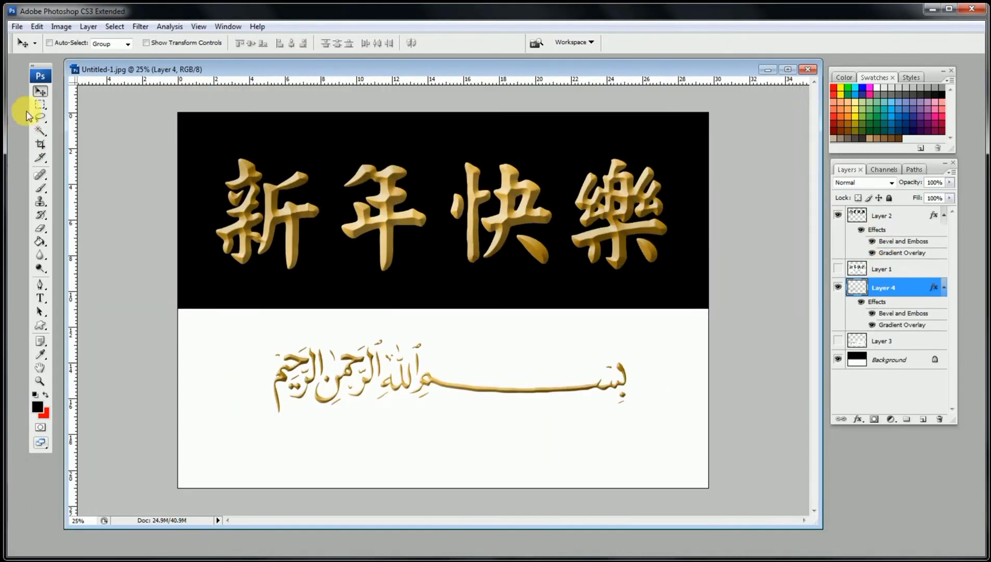
click(40, 104)
drag(177, 113, 752, 310)
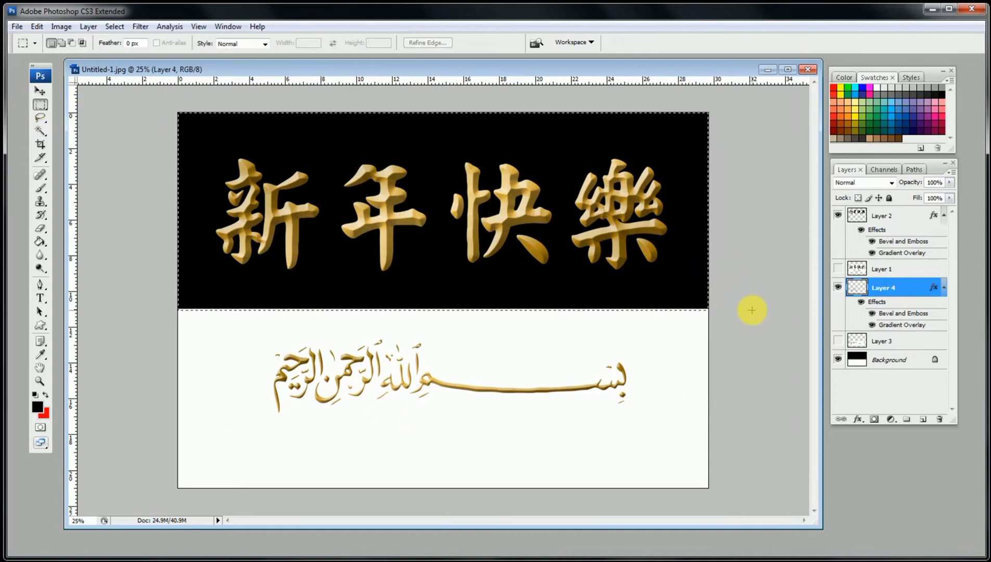
key(ctrl+j)
click(481, 209)
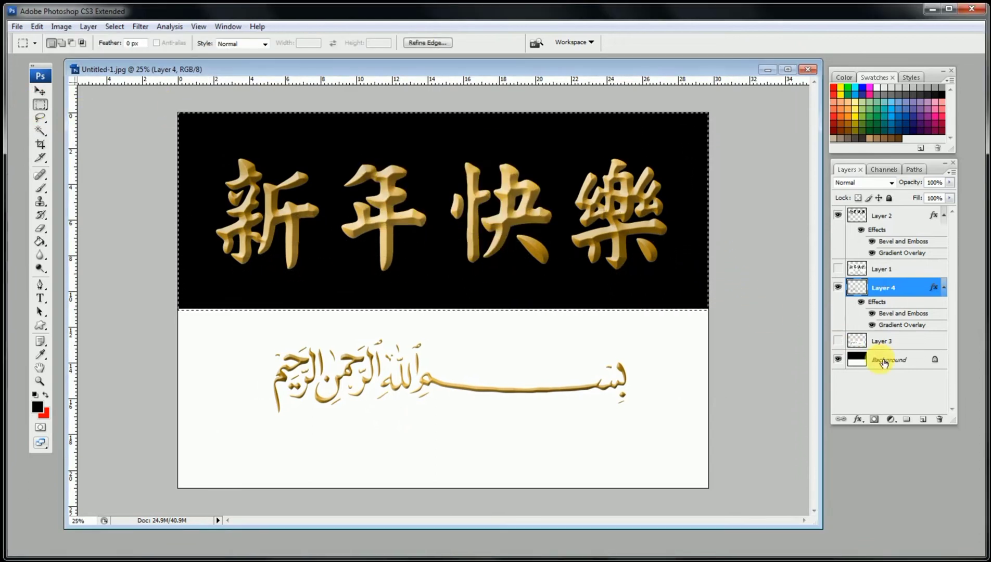
click(885, 359)
drag(467, 156, 448, 326)
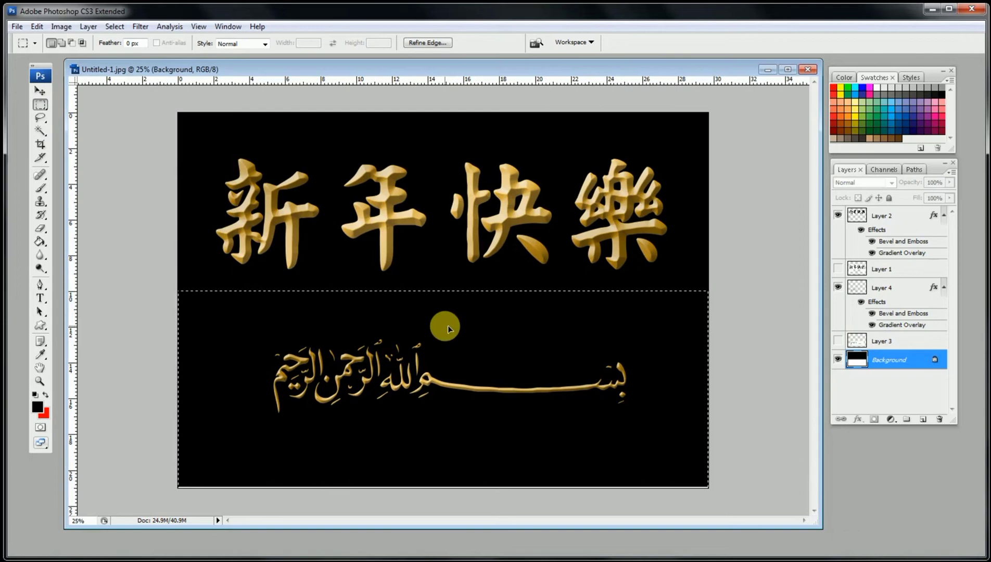
click(442, 268)
- Move the Arabic lettering lower and toward the canvas's left edge, and enlarge it to roughly the width of the Chinese characters
click(40, 91)
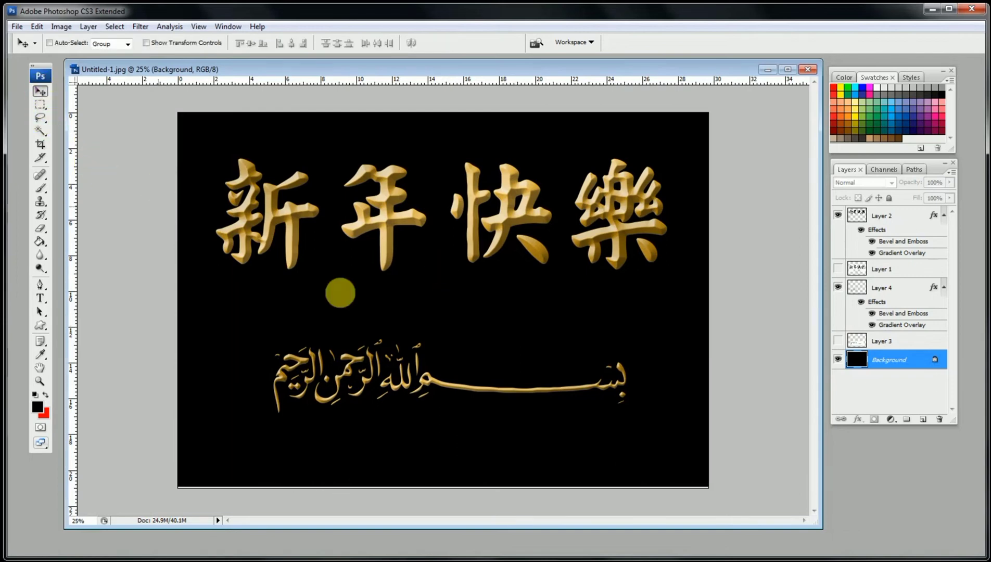
ctrl+click(431, 380)
drag(431, 380, 392, 403)
key(ctrl+t)
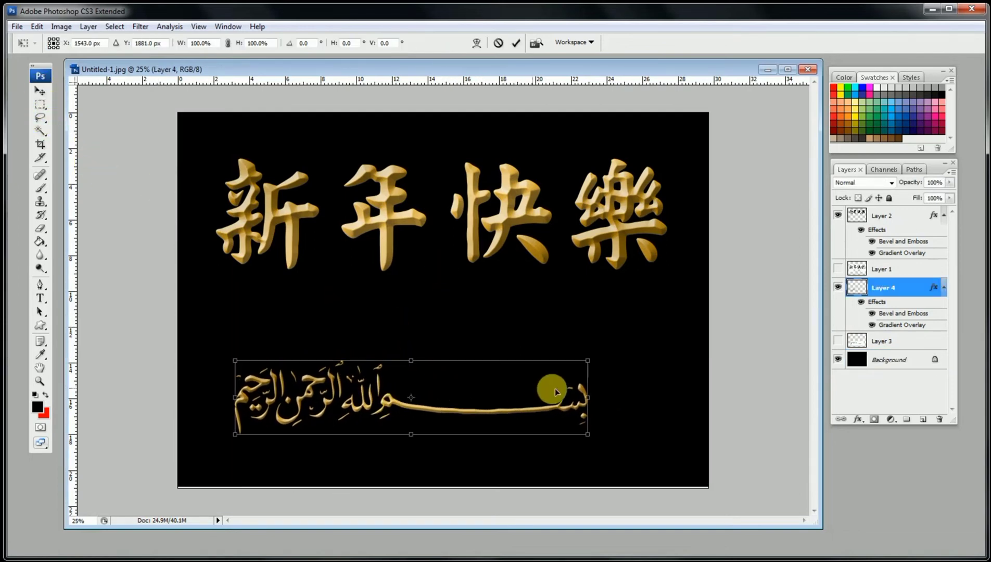
mouse_move(590, 356)
mouse_down()
mouse_move(659, 297)
mouse_move(673, 301)
mouse_move(596, 345)
mouse_move(591, 359)
mouse_up()
drag(666, 320, 667, 313)
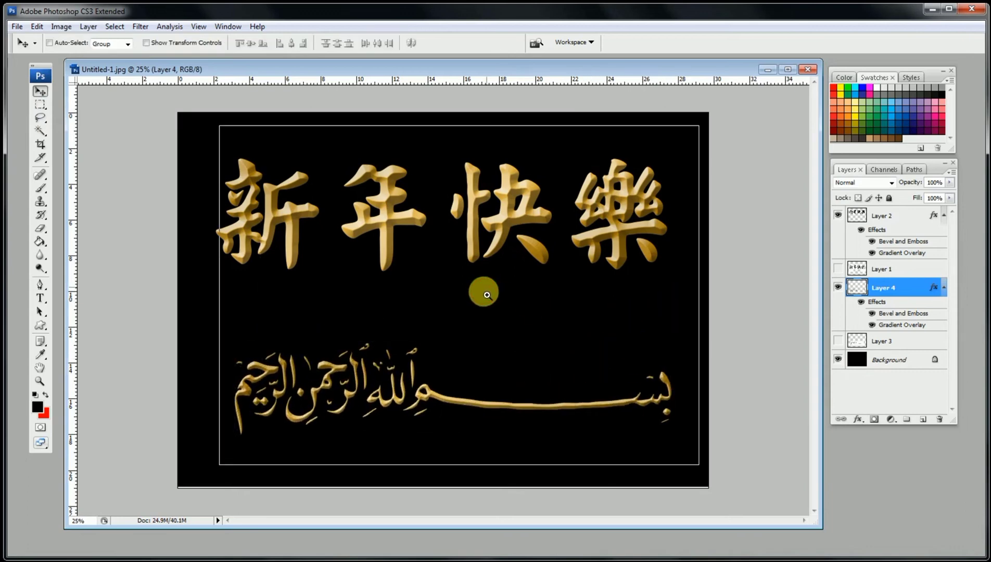
- Examine the gold gradient and chiseled edges of the four Chinese characters up close
ctrl+click(484, 288)
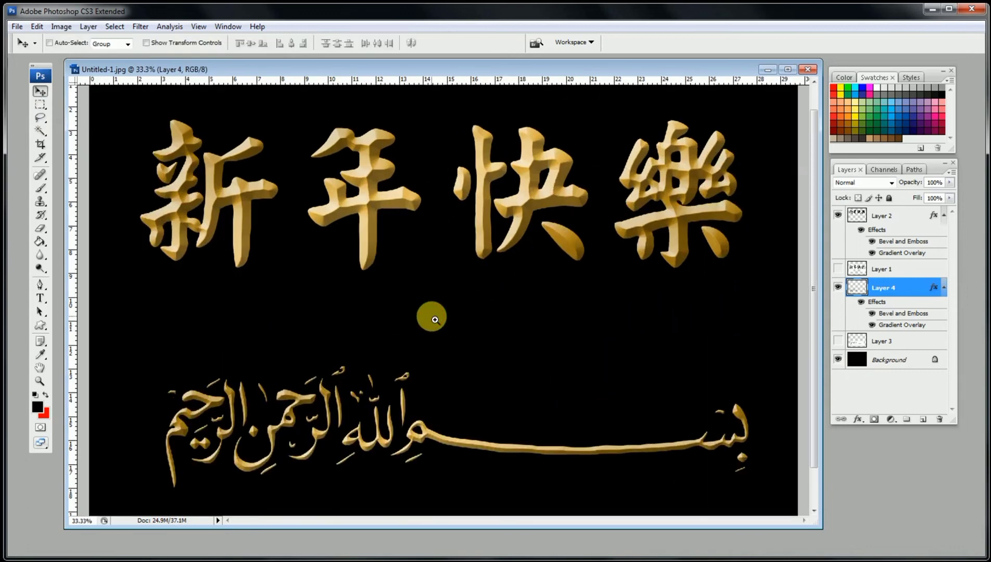
ctrl+click(431, 313)
drag(427, 353, 584, 279)
ctrl+click(665, 210)
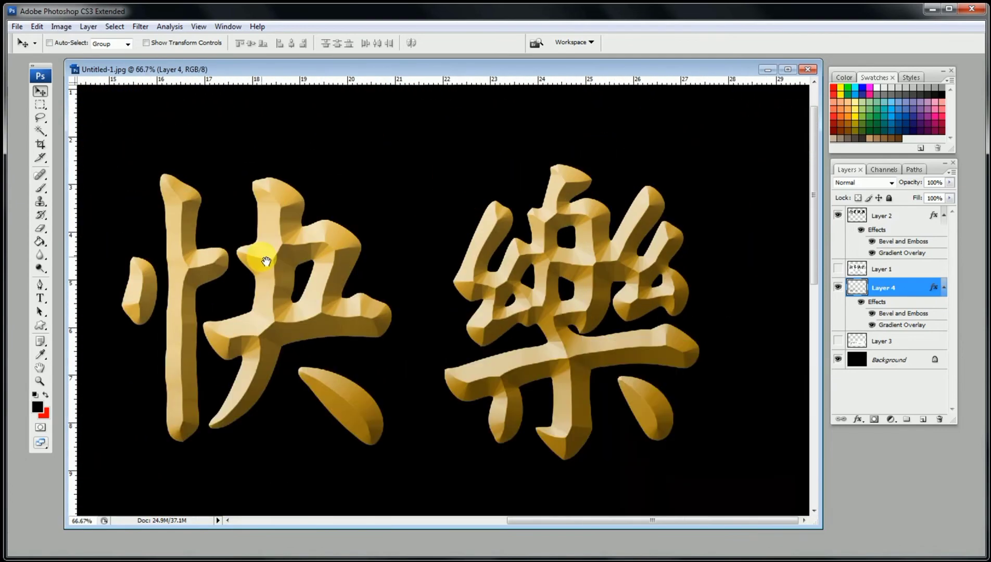
drag(258, 288, 418, 292)
drag(228, 308, 575, 283)
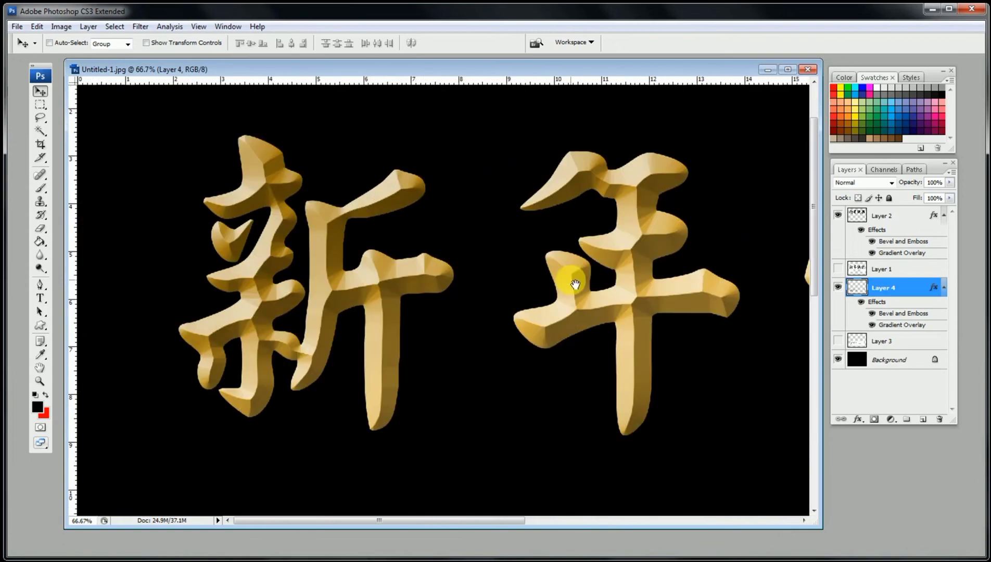
drag(288, 311, 459, 296)
- Examine the bevel and edge quality along the full length of the Arabic lettering up close
drag(419, 438, 414, 225)
drag(416, 489, 418, 279)
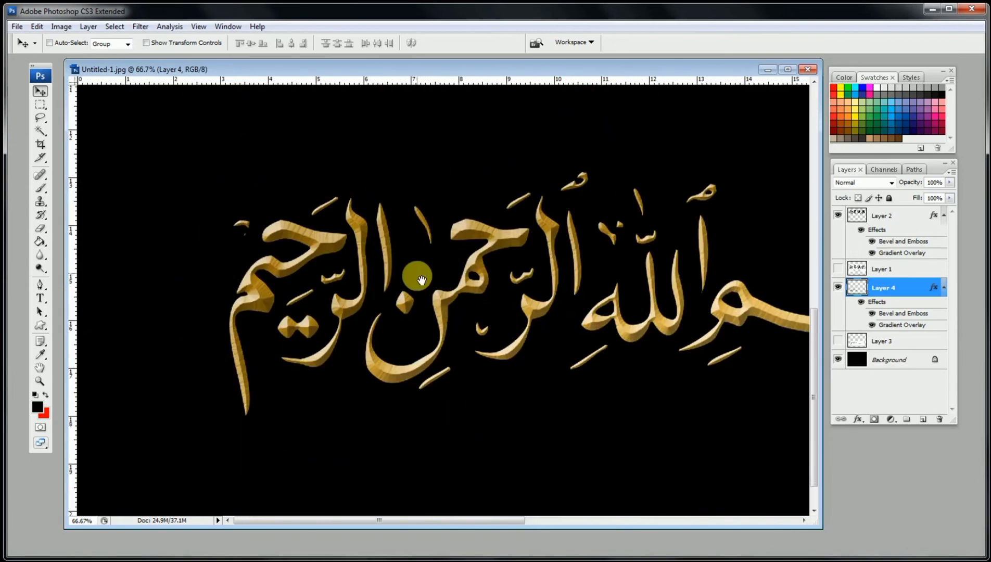
ctrl+click(416, 280)
drag(637, 315, 470, 296)
drag(587, 318, 495, 318)
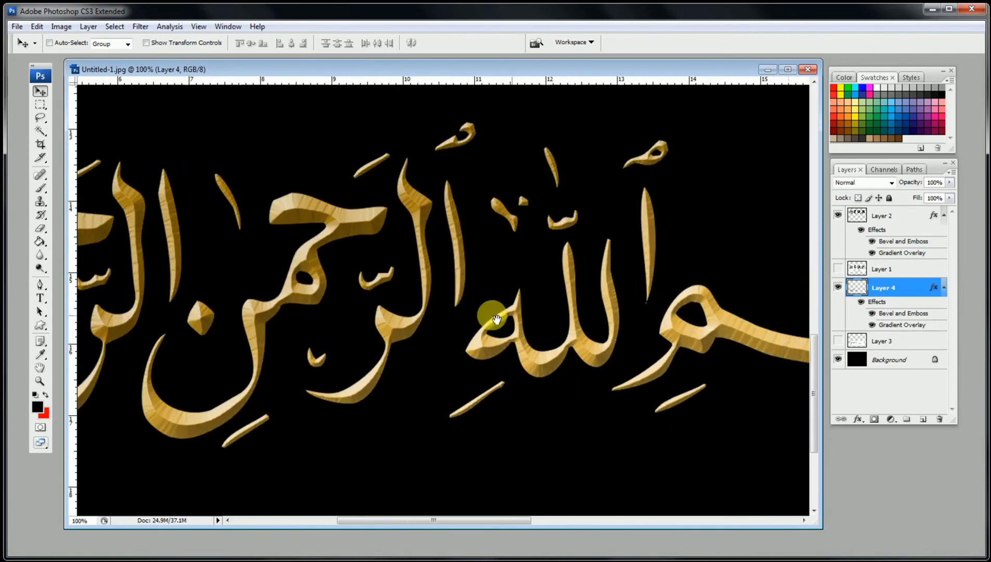
drag(589, 336, 388, 328)
drag(598, 339, 392, 329)
drag(651, 325, 365, 318)
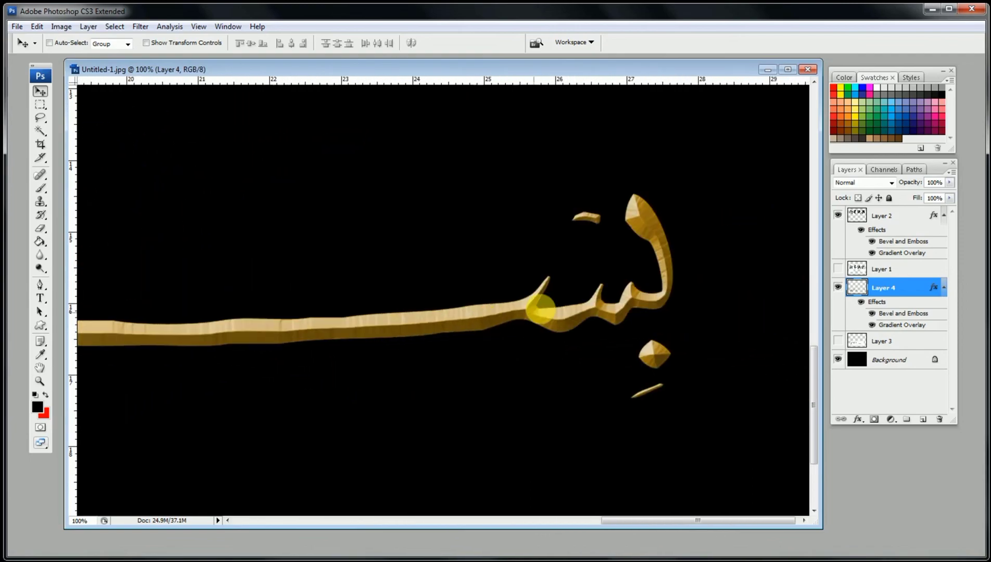
alt+click(545, 311)
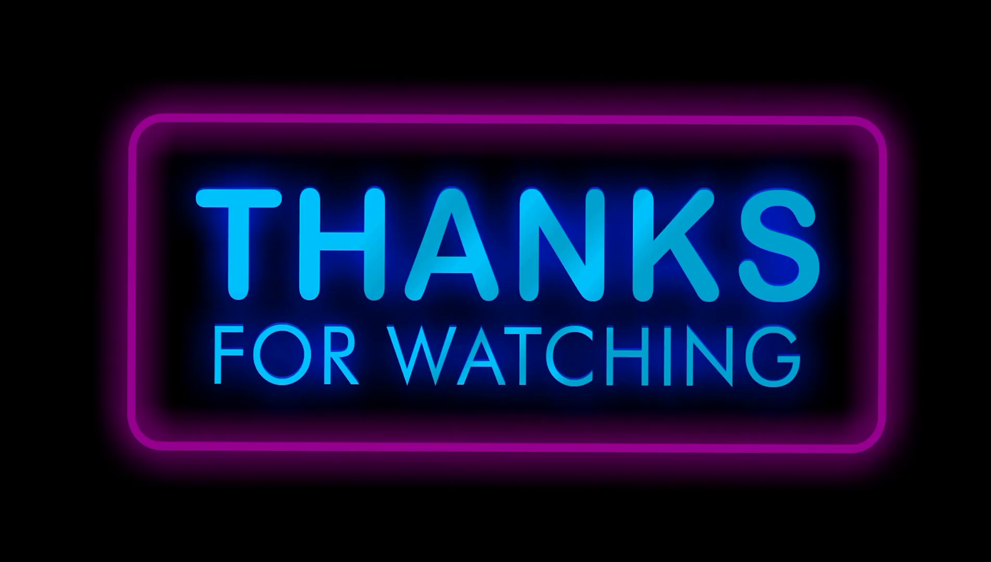